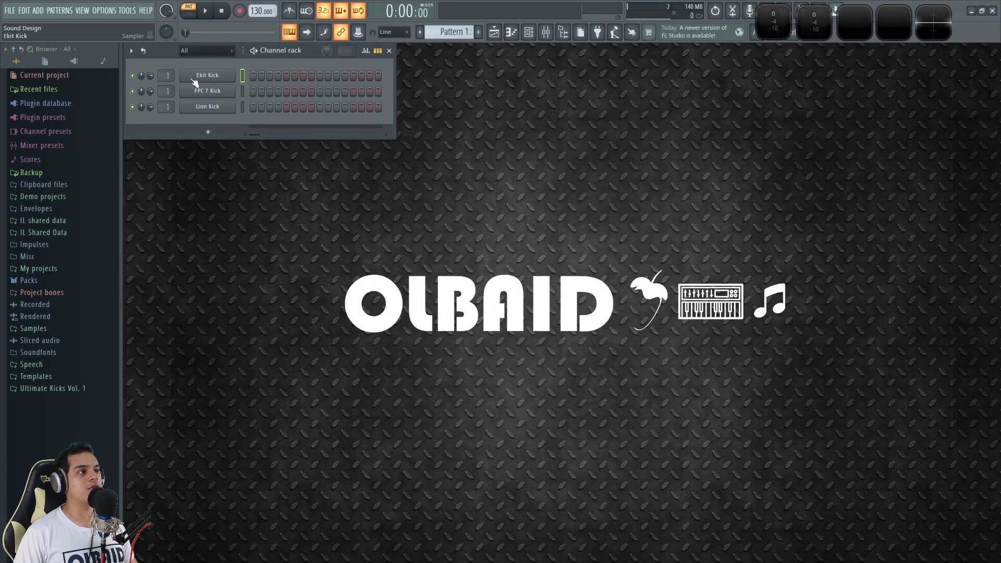
Step: Audition the Ekit Kick, FPC 7 Kick and Linn Kick channels one after another from the channel rack
key("z")
key("z")
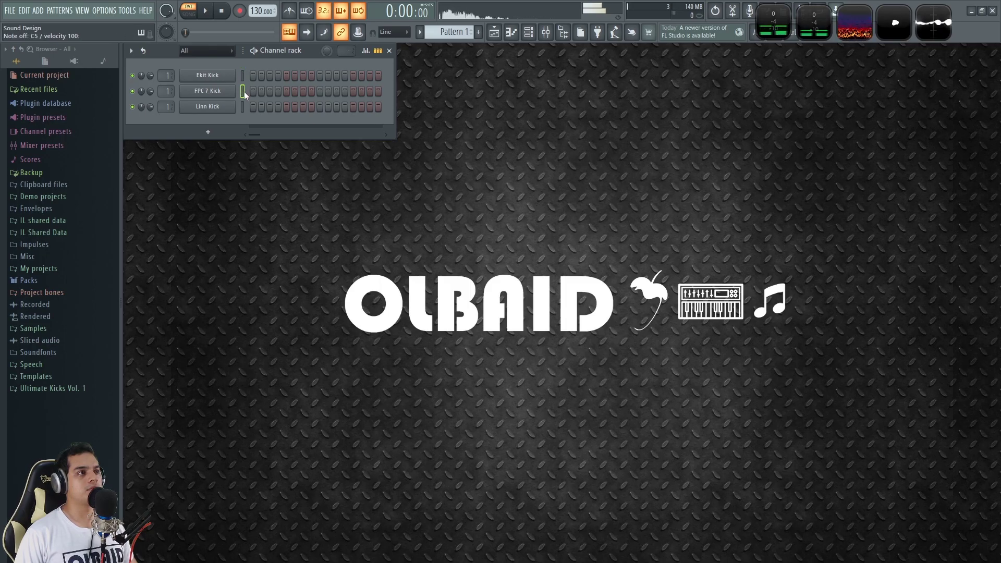
key("z")
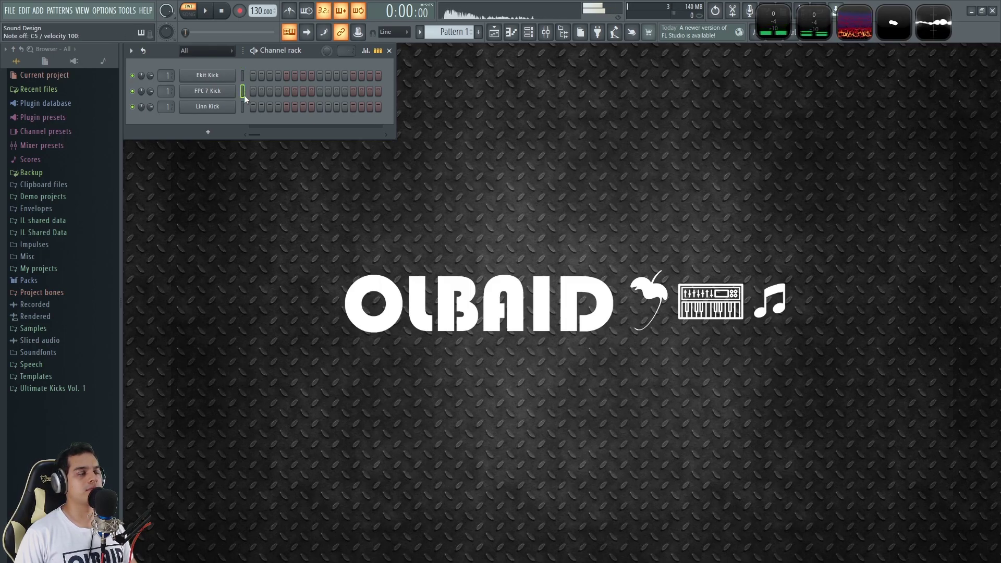
left_click(243, 108)
key("z")
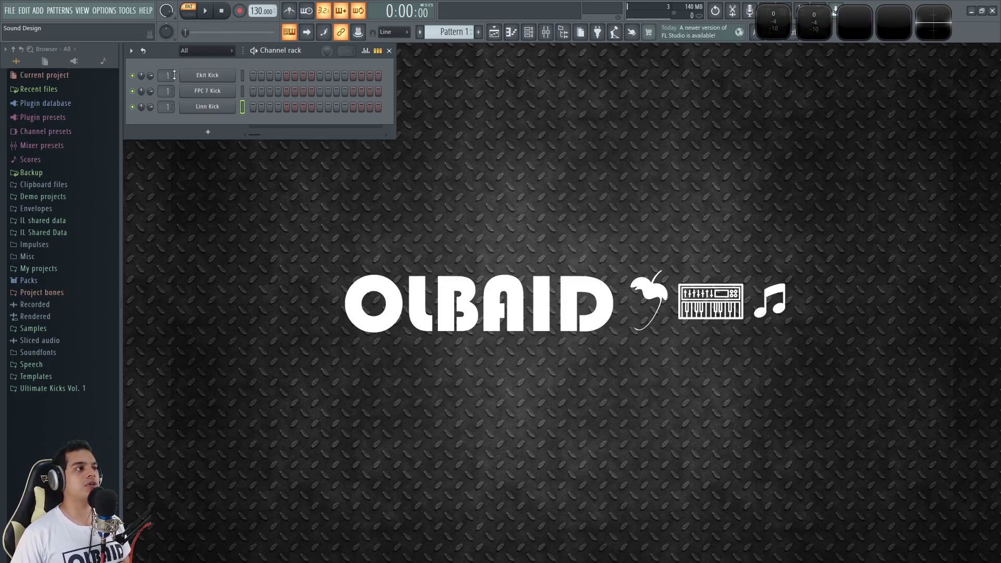
left_click(243, 77)
key("z")
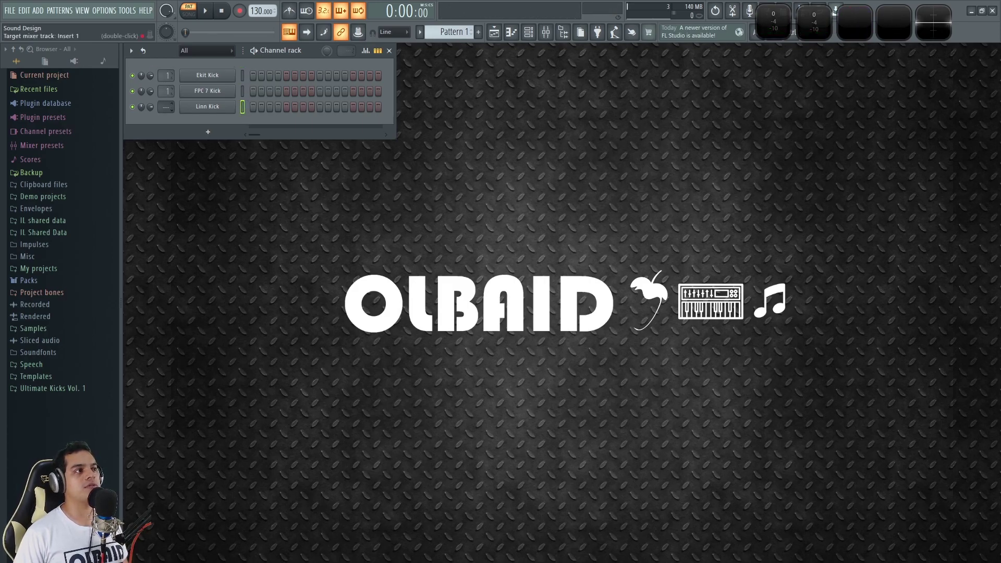
key("z")
key("z")
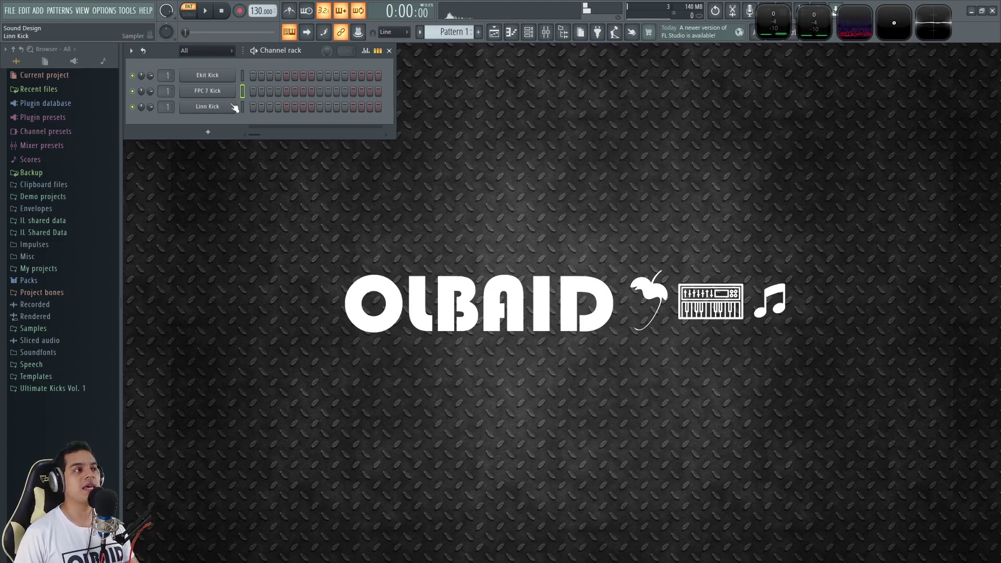
Step: Open the Ekit Kick sampler, locate its sample in the browser's Kicks folder and preview FPC 7 Kick there
left_click(214, 77)
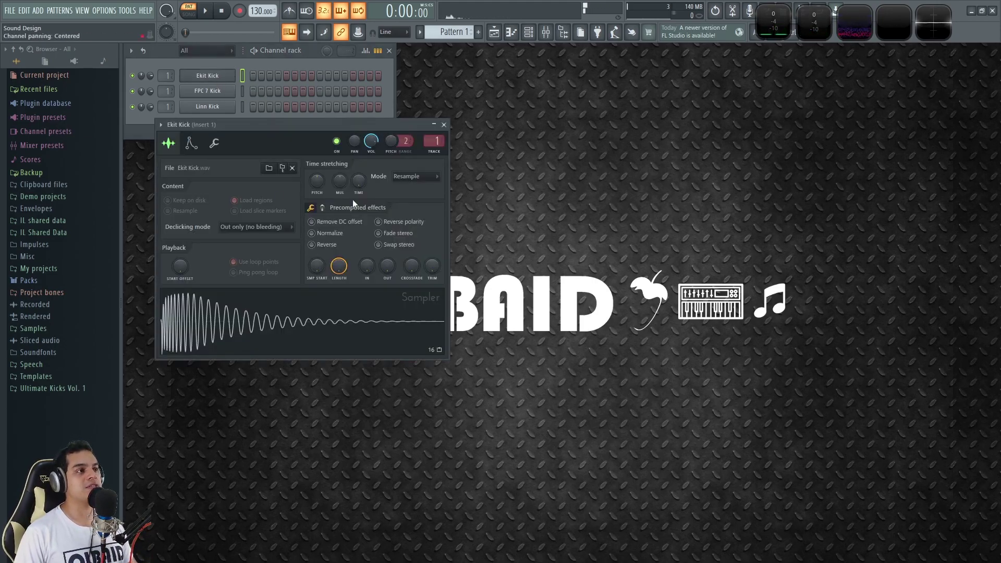
left_click(282, 171)
left_click_drag(254, 124, 495, 51)
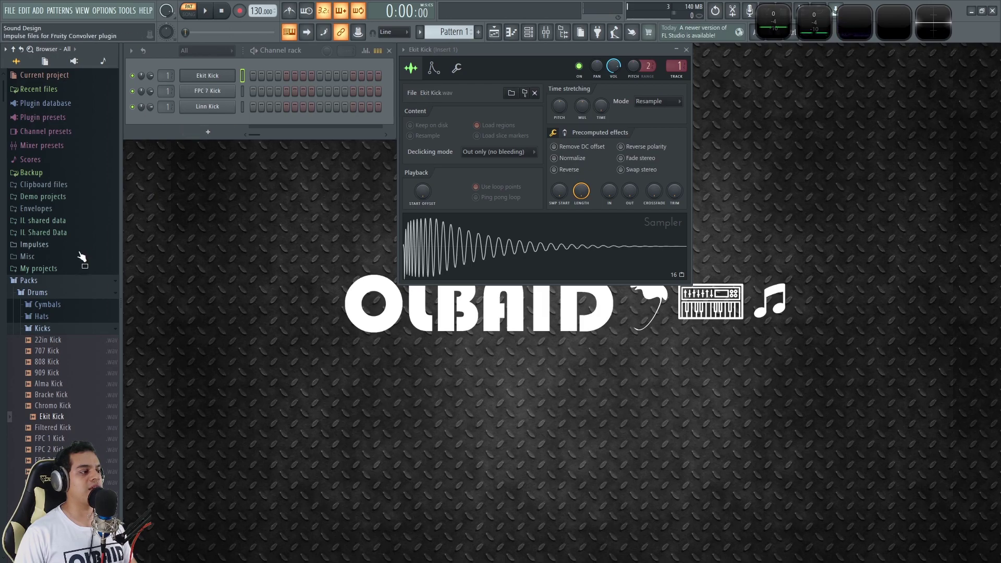
scroll(86, 396, "down", 4)
left_click_drag(52, 374, 236, 163)
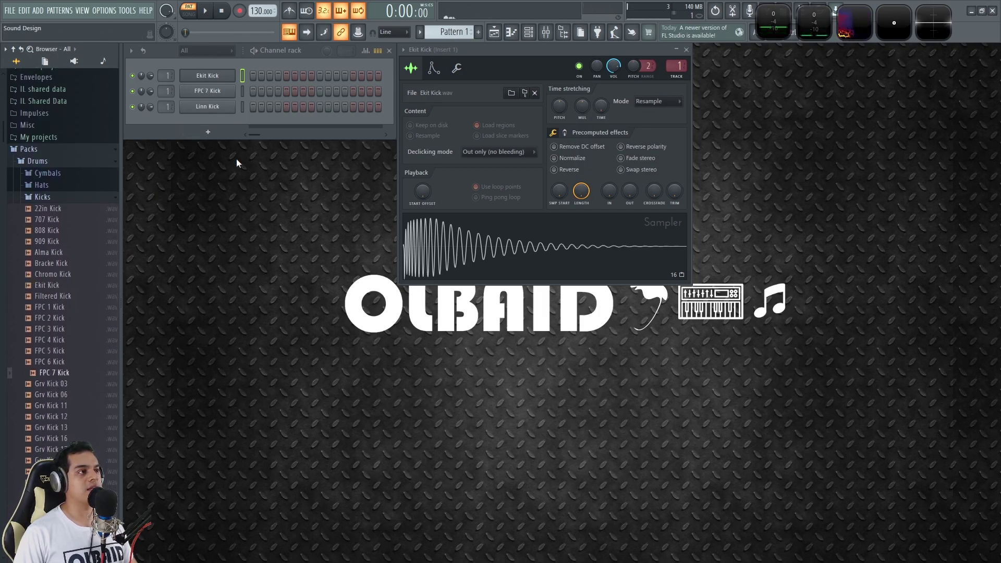
scroll(80, 331, "down", 6)
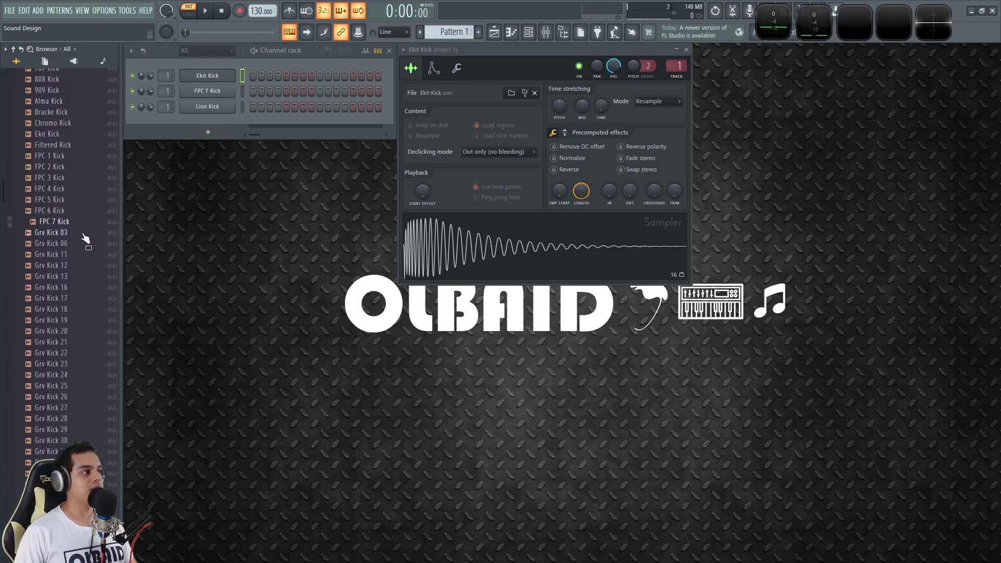
Step: View the Linn Kick channel's sampler settings, collapse the browser folders and close the sampler window
left_click(187, 110)
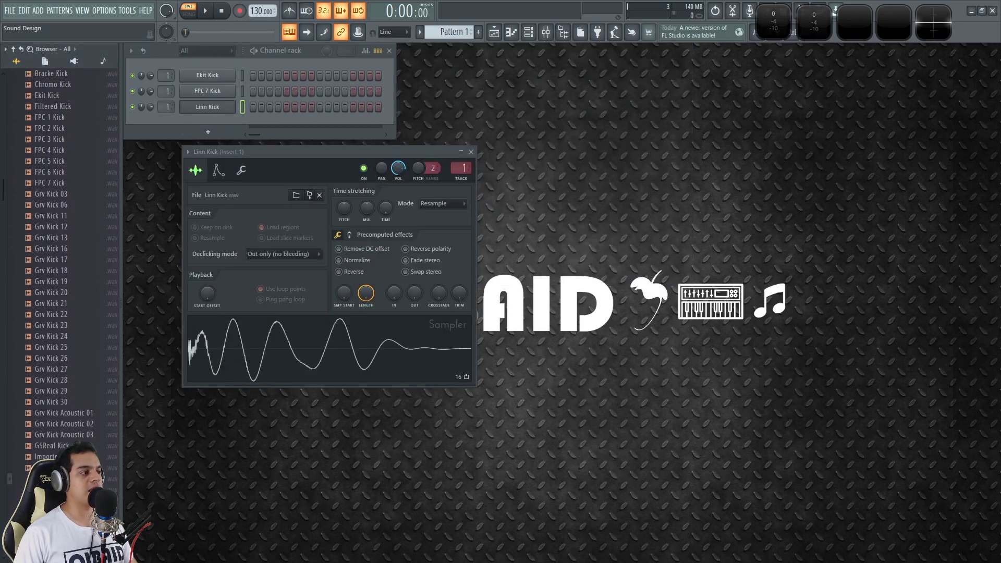
left_click_drag(255, 152, 470, 53)
scroll(11, 271, "up", 8)
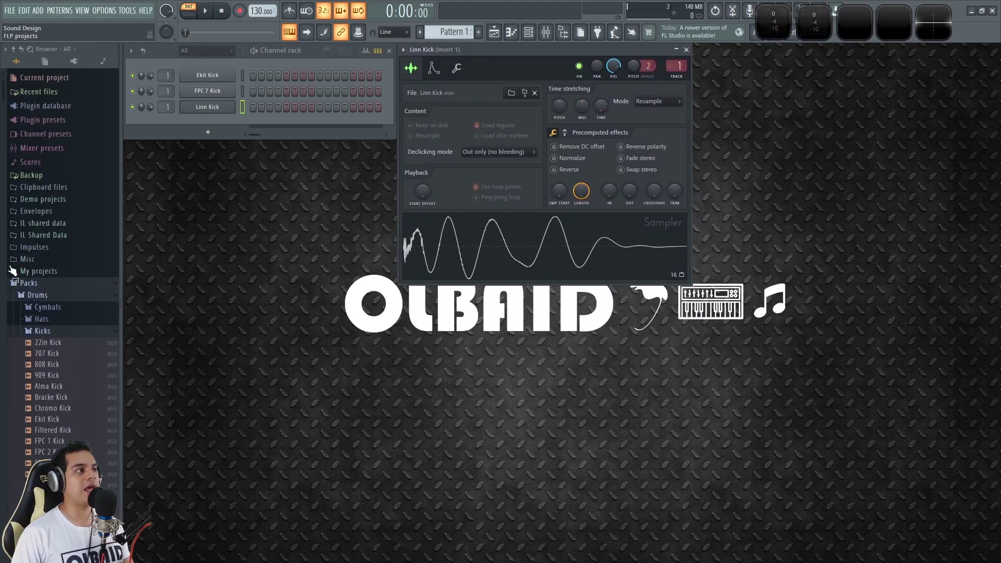
left_click(14, 49)
left_click(686, 50)
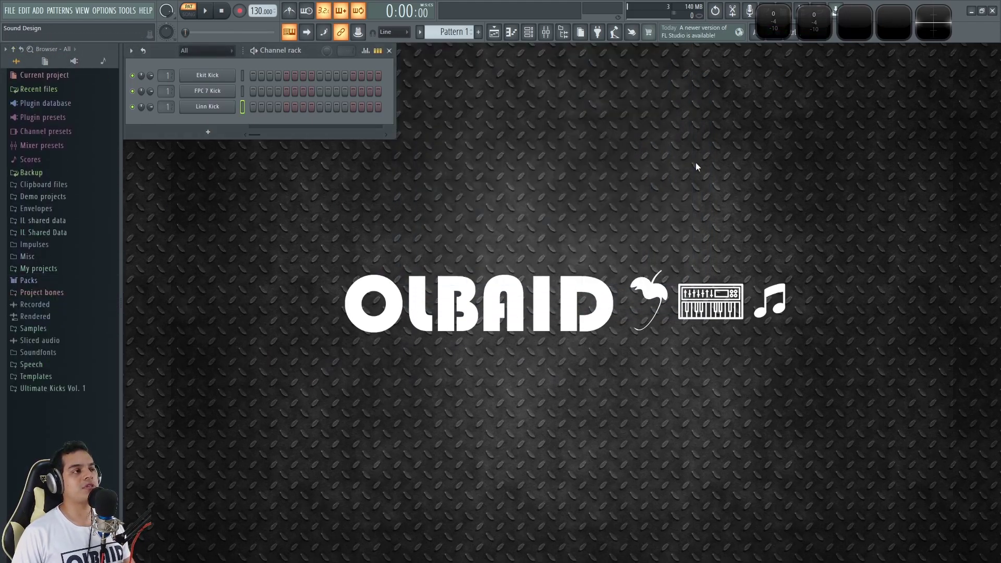
Step: Show the mixer, open Fruity Reeverb 2 from Insert 1 and make its window detached
key("F9")
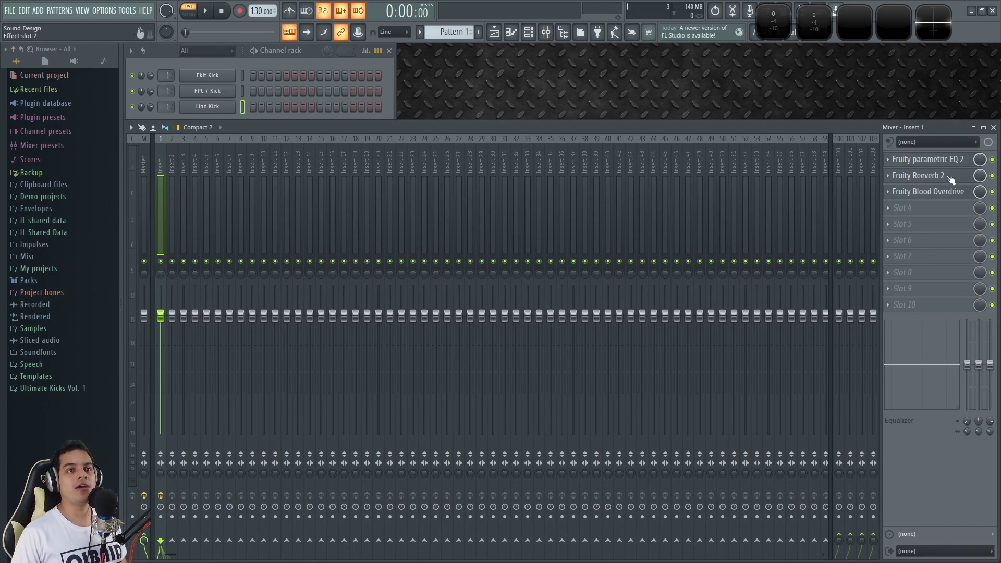
left_click(950, 179)
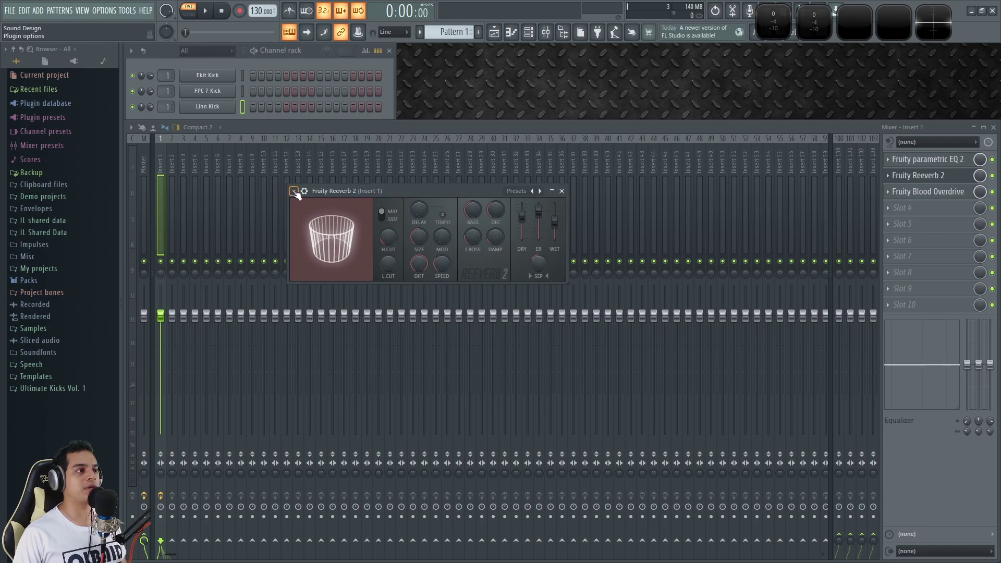
left_click(295, 194)
left_click(324, 410)
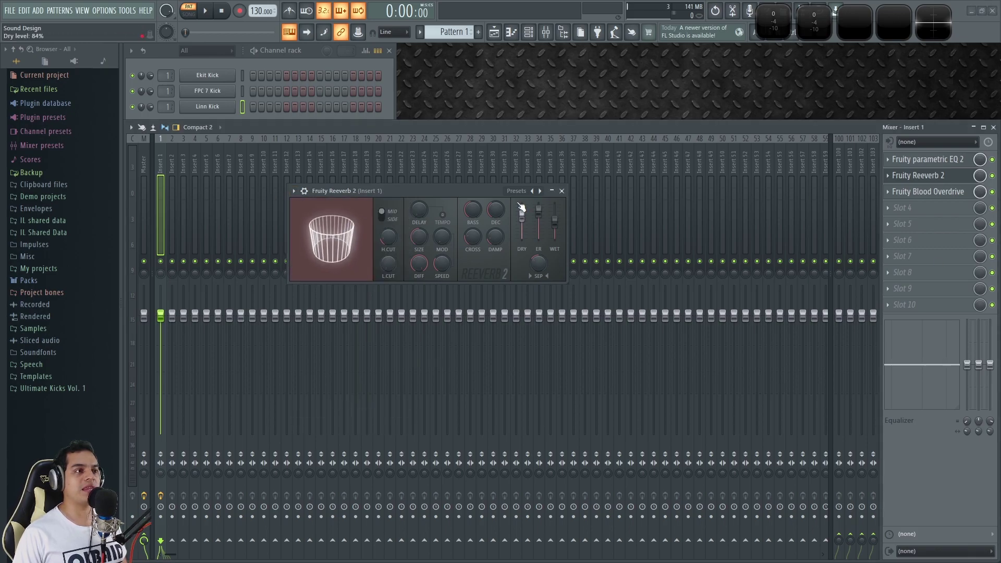
left_click_drag(470, 187, 496, 180)
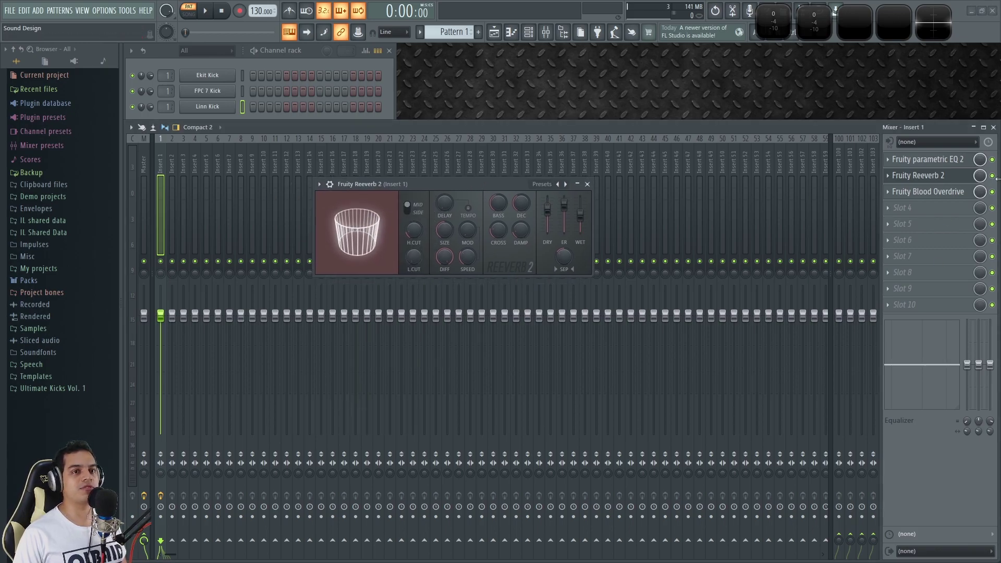
Step: Open Fruity parametric EQ 2 from Insert 1 as a detached window, place it below Reeverb 2 and hide the mixer
left_click(956, 162)
left_click(187, 151)
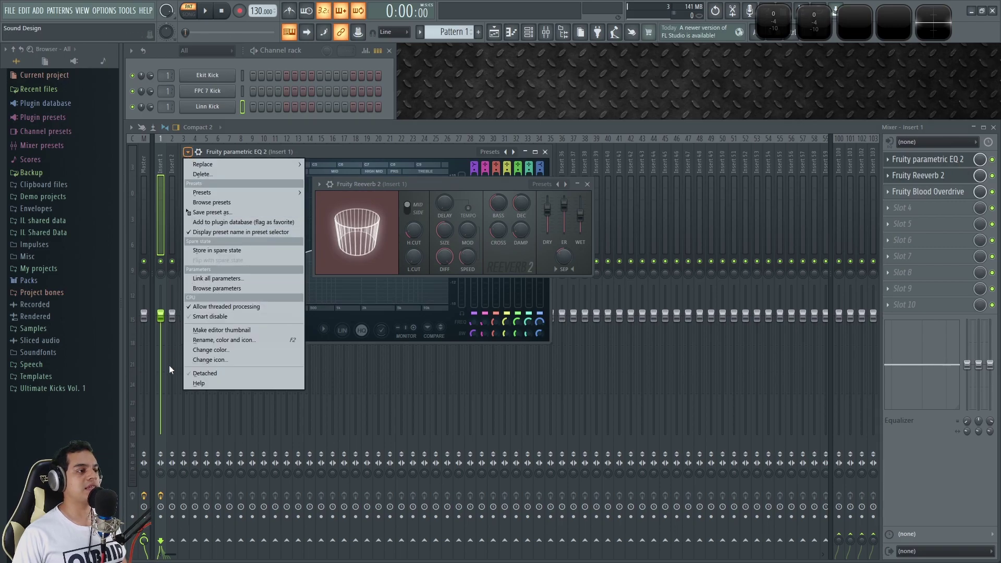
left_click(203, 373)
left_click_drag(375, 158, 469, 292)
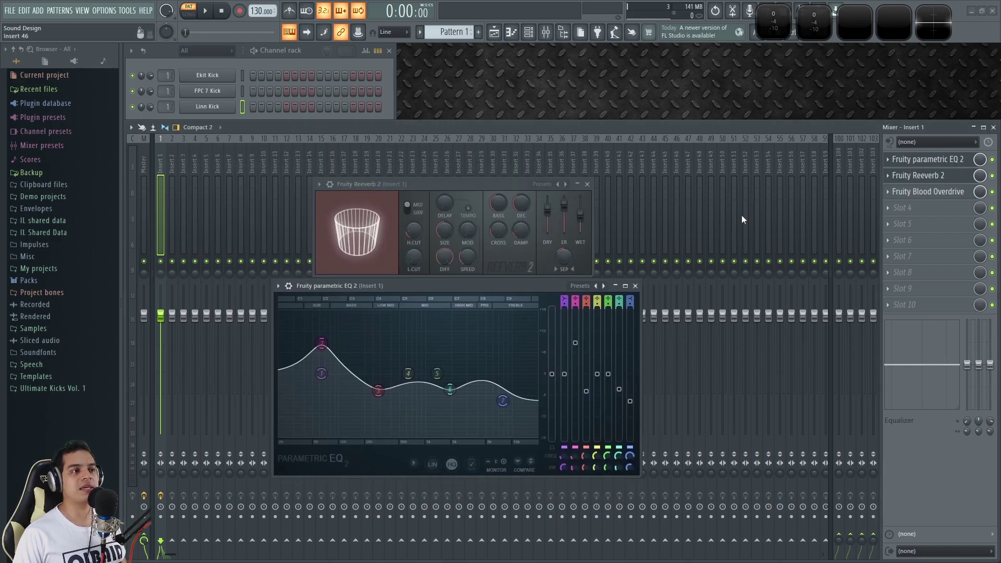
key("F9")
left_click_drag(477, 183, 480, 177)
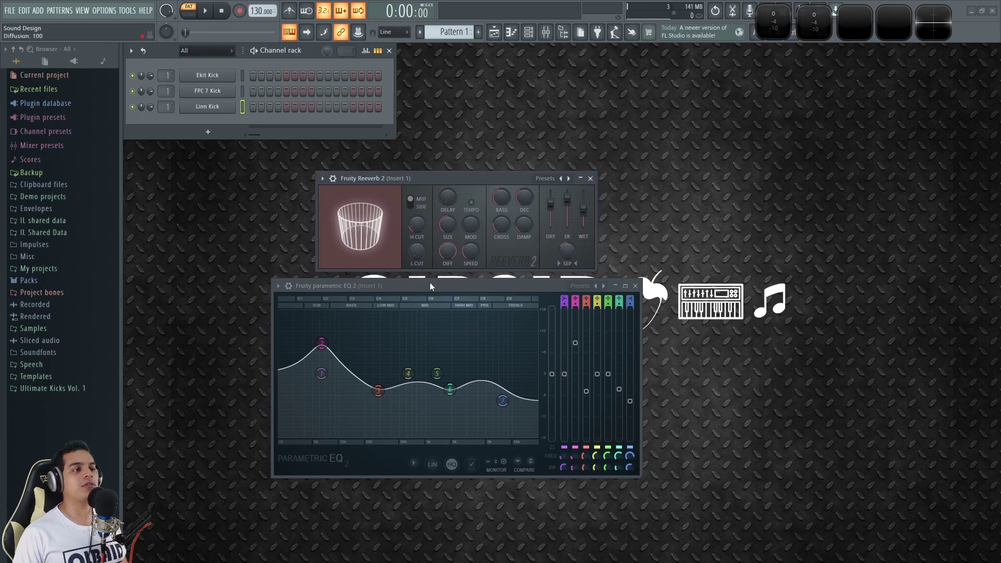
mouse_move(424, 285)
left_mouse_down()
mouse_move(437, 283)
mouse_move(427, 281)
left_mouse_up()
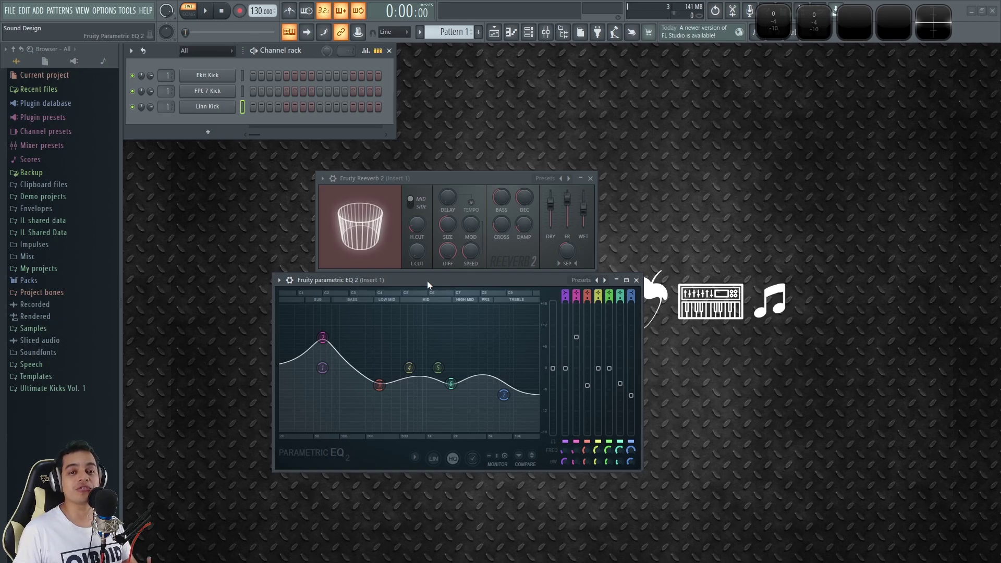
left_click_drag(449, 280, 445, 306)
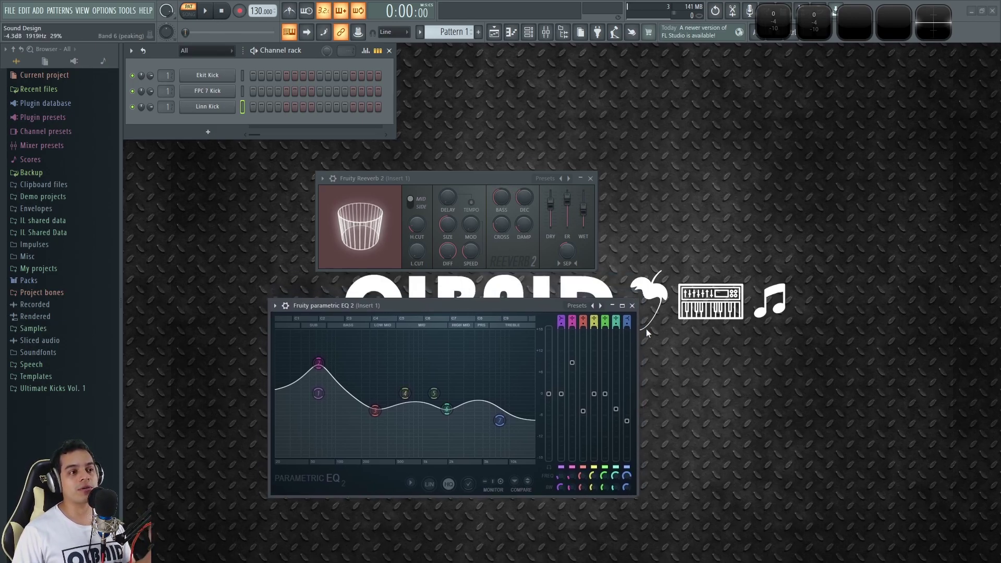
Step: Close the EQ window, show the mixer and disable the Fruity parametric EQ 2 and Fruity Blood Overdrive slots on Insert 1
left_click(632, 306)
left_click_drag(495, 179, 498, 189)
key("F9")
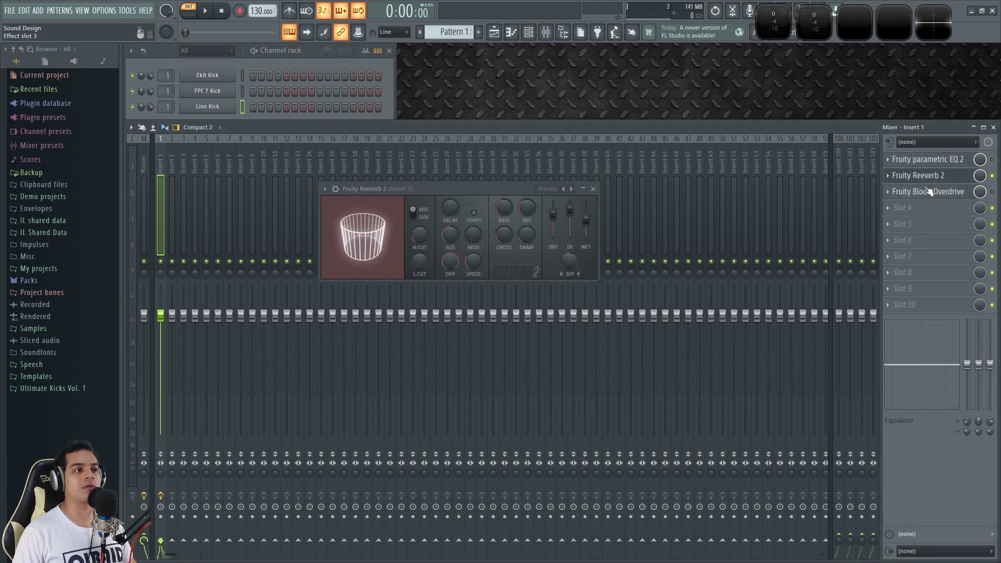
Step: Reopen Fruity parametric EQ 2 and display its on/off and mix level controls
left_click(954, 159)
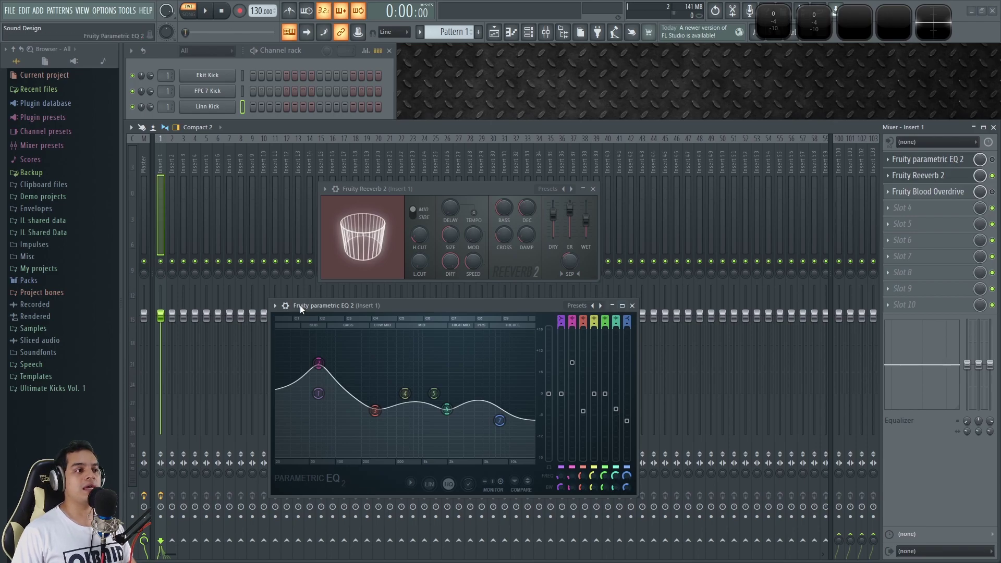
left_click(285, 305)
left_click(275, 305)
key("Escape")
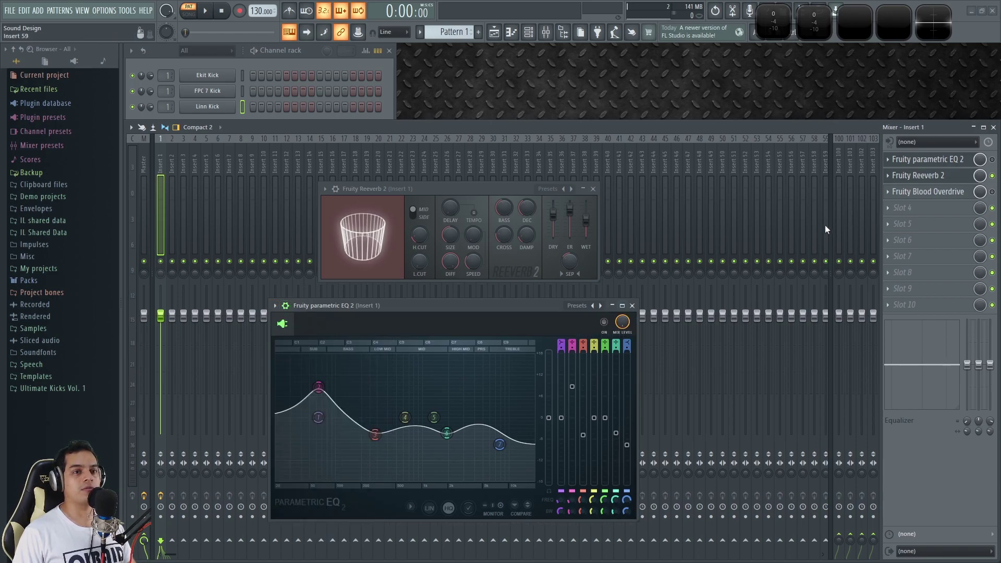
Step: Open Fruity Blood Overdrive from Insert 1 and make its window detached
left_click(928, 191)
left_click(215, 179)
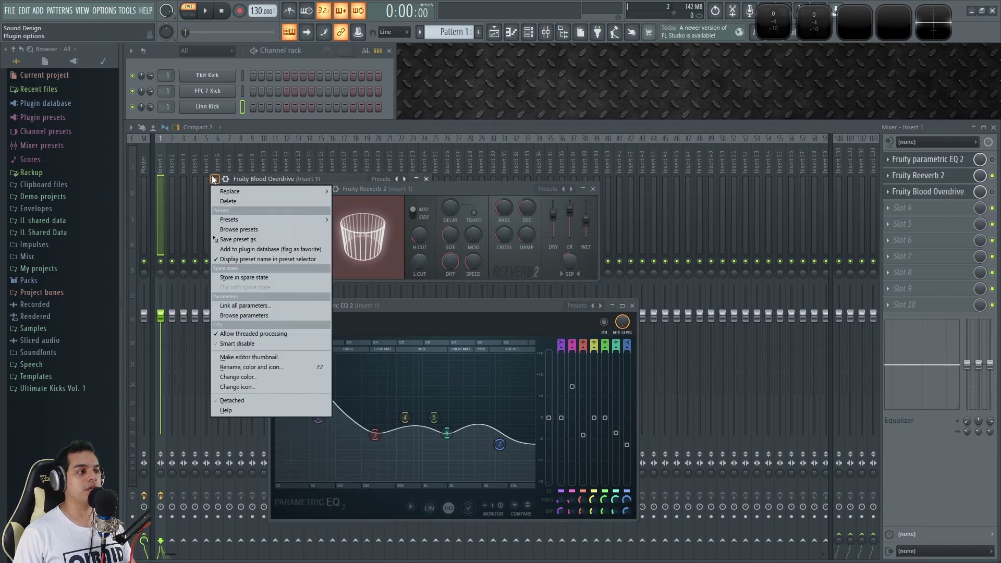
left_click(239, 402)
Step: Stack the plugin windows with the EQ above, Reeverb 2 in the middle and Blood Overdrive below, and hide the mixer
left_click_drag(317, 180, 676, 447)
left_click_drag(467, 308, 568, 111)
left_click_drag(360, 187, 432, 268)
left_click_drag(677, 445, 503, 410)
left_click_drag(502, 269, 488, 303)
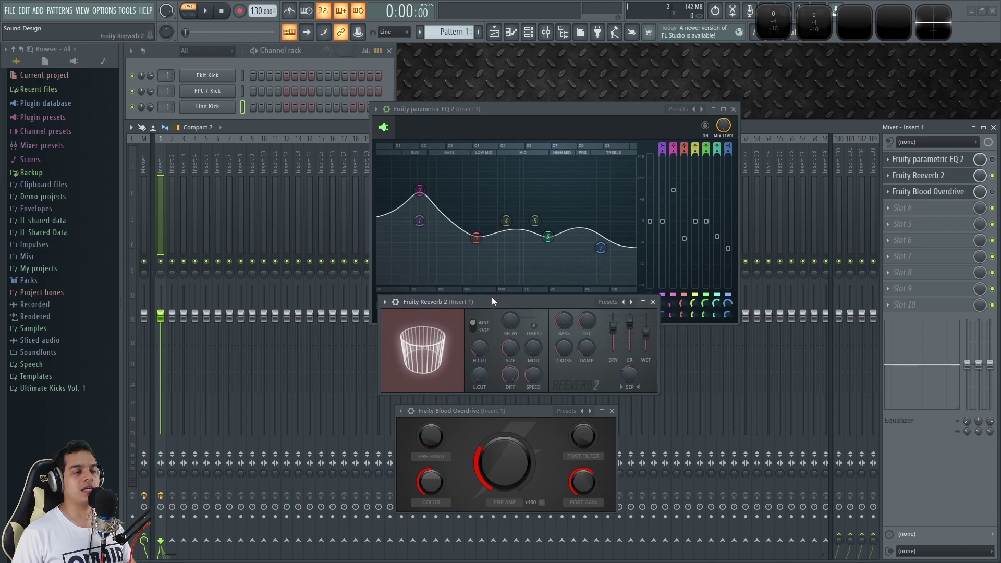
key("F9")
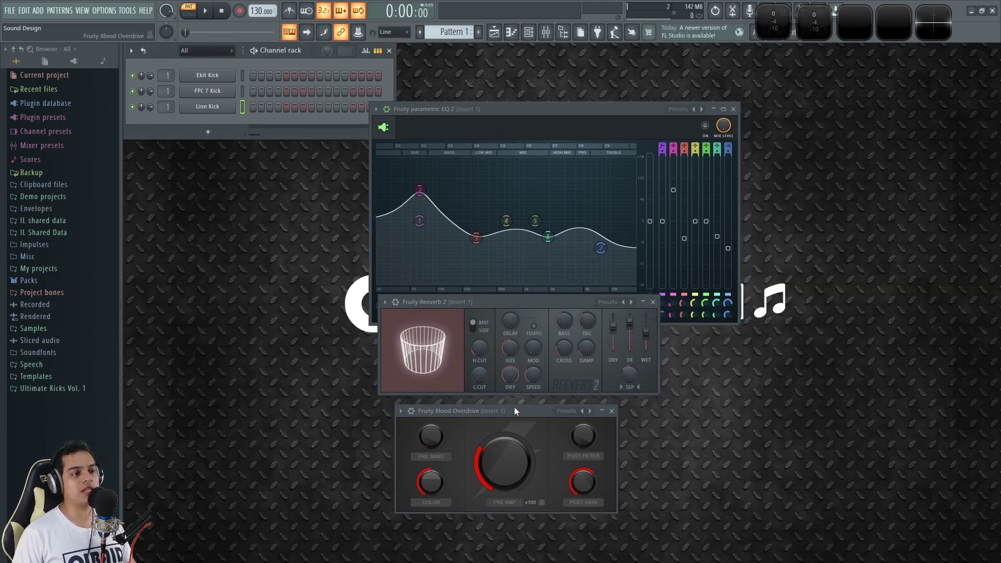
left_click_drag(511, 410, 547, 425)
left_click_drag(530, 305, 549, 317)
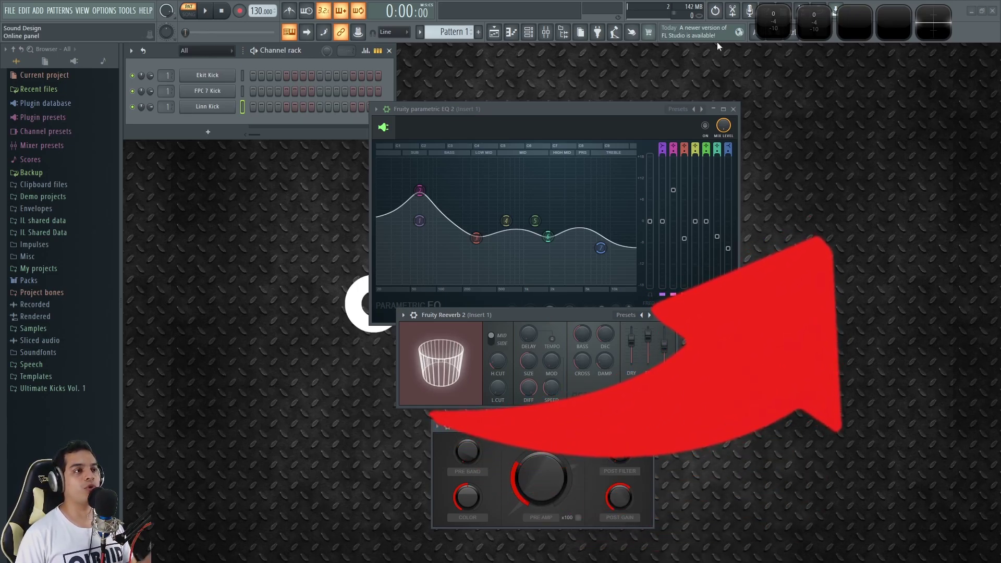
left_click_drag(515, 108, 504, 105)
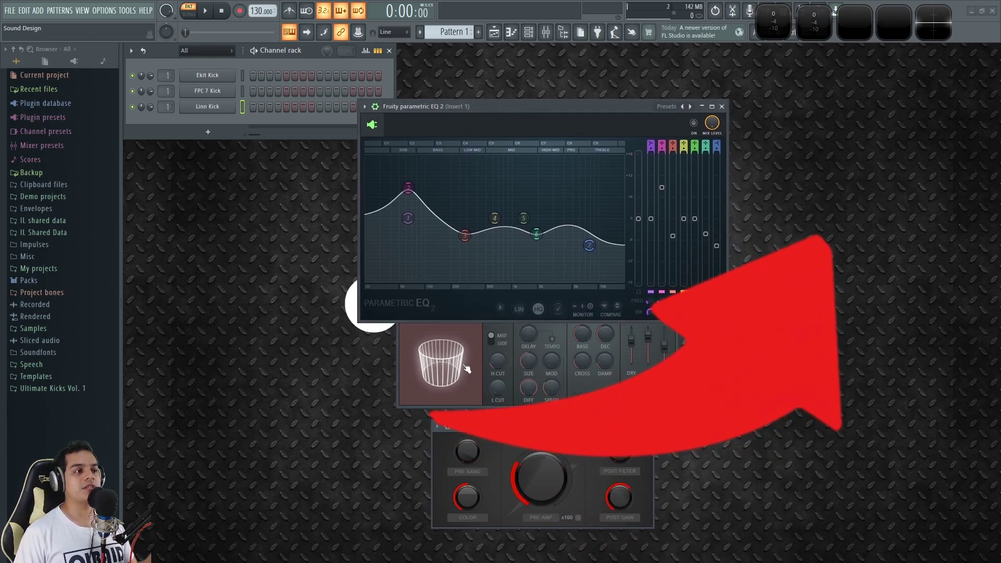
left_click(484, 402)
left_click_drag(489, 312, 486, 306)
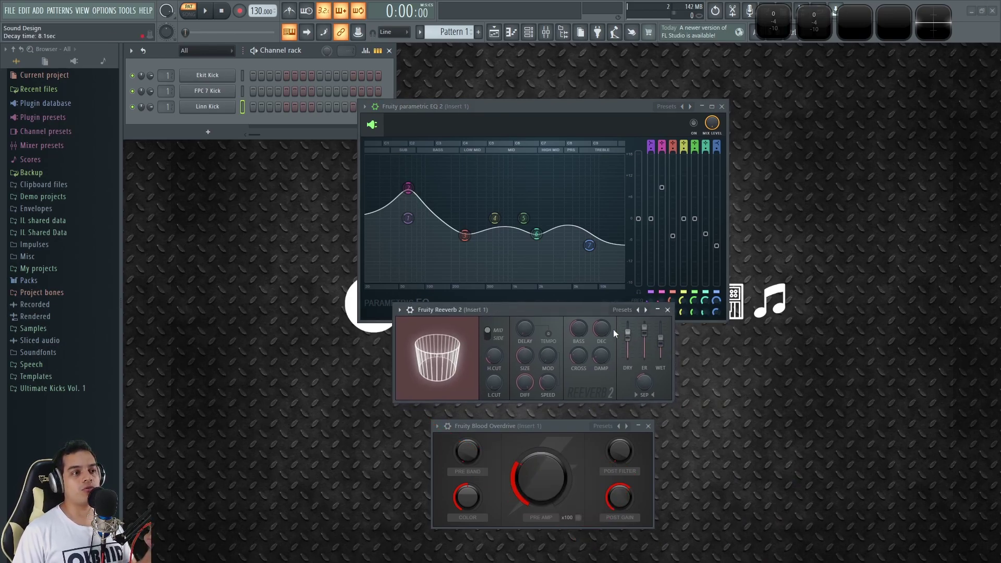
Step: Lower the wet level of Fruity Reeverb 2 to its minimum
left_click_drag(605, 330, 606, 332)
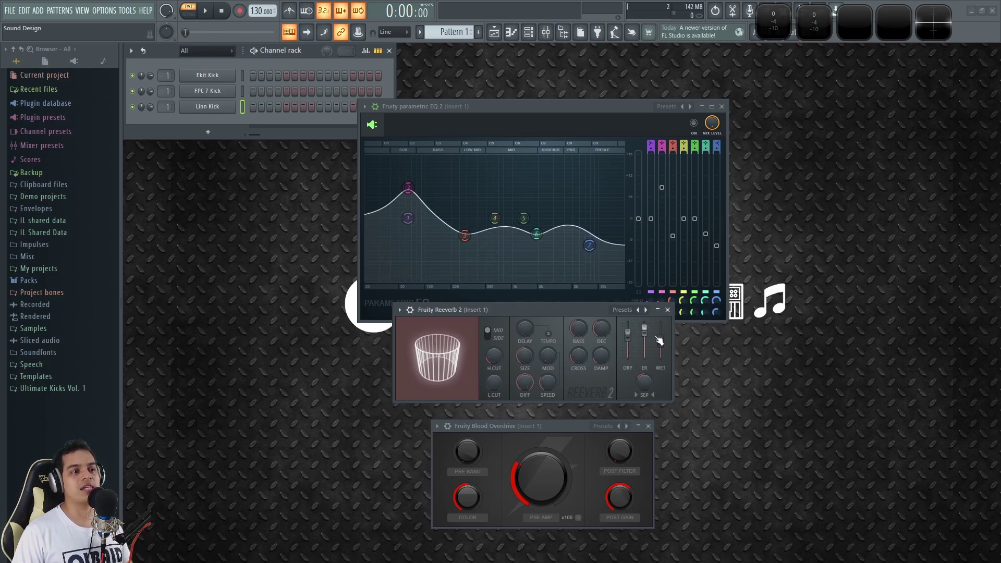
left_click_drag(660, 340, 660, 341)
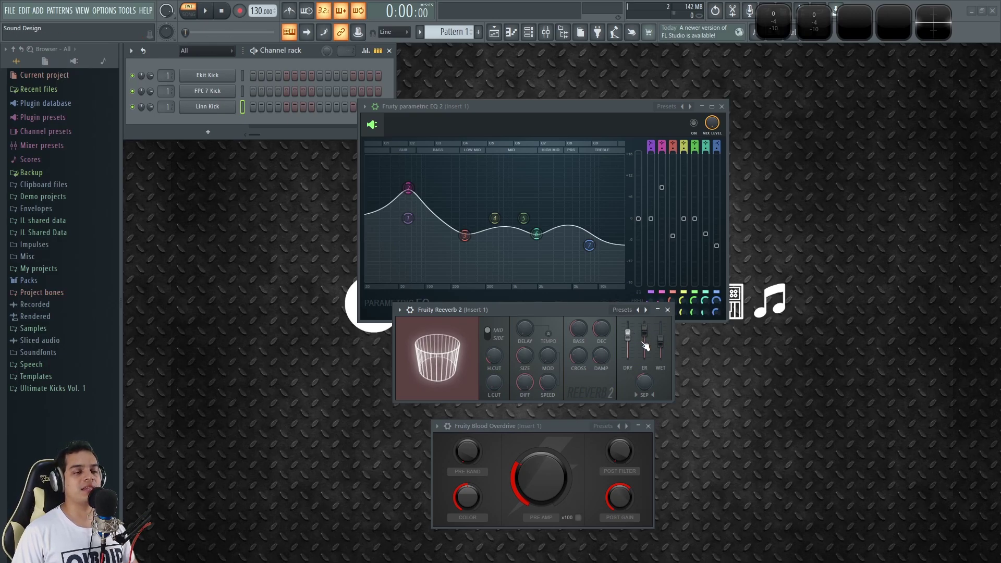
left_click_drag(661, 342, 660, 359)
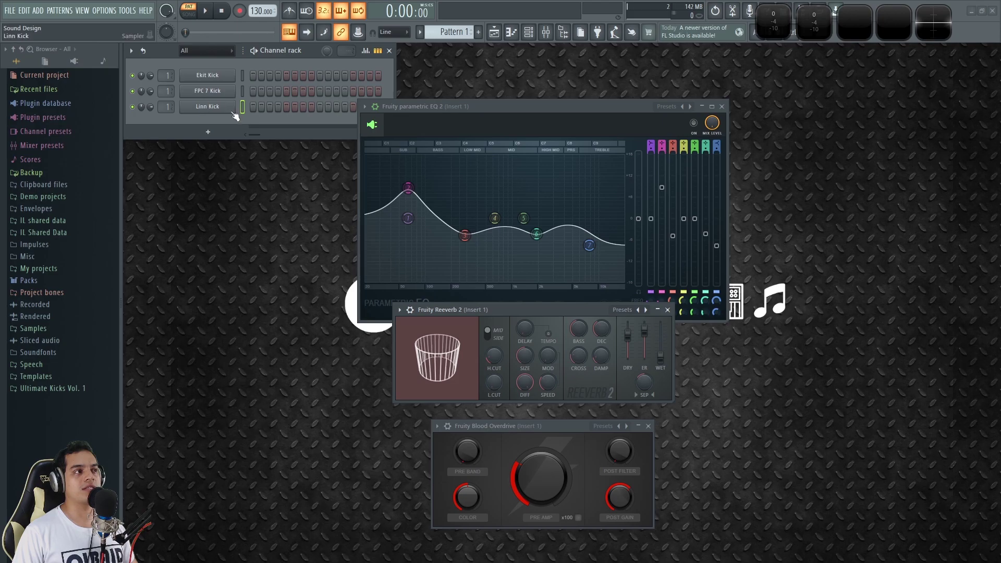
Step: Select the FPC 7 Kick channel, display Reeverb 2's on/off control and toggle the effect off and on for comparison
left_click(243, 91)
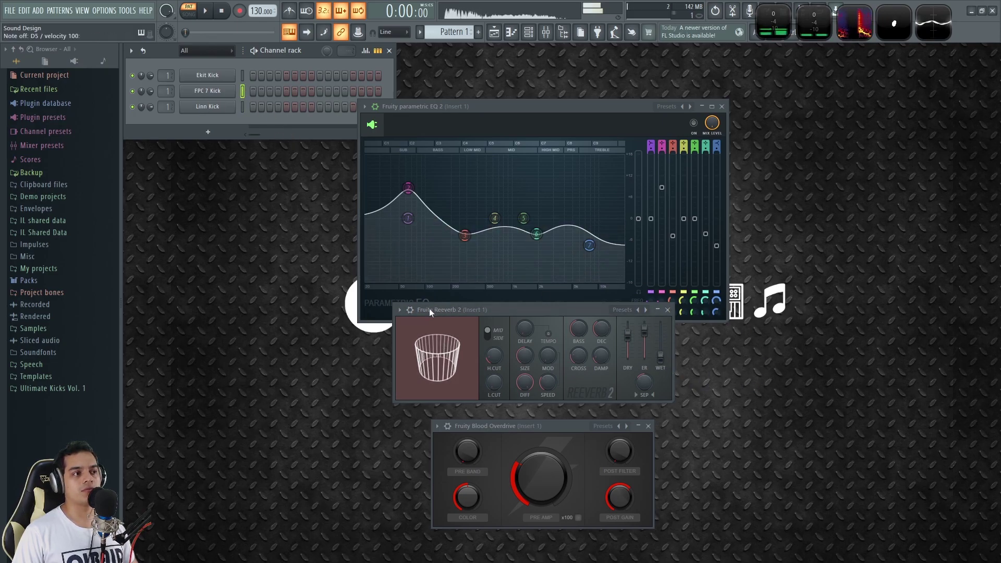
left_click(410, 310)
left_click(640, 326)
left_click(639, 326)
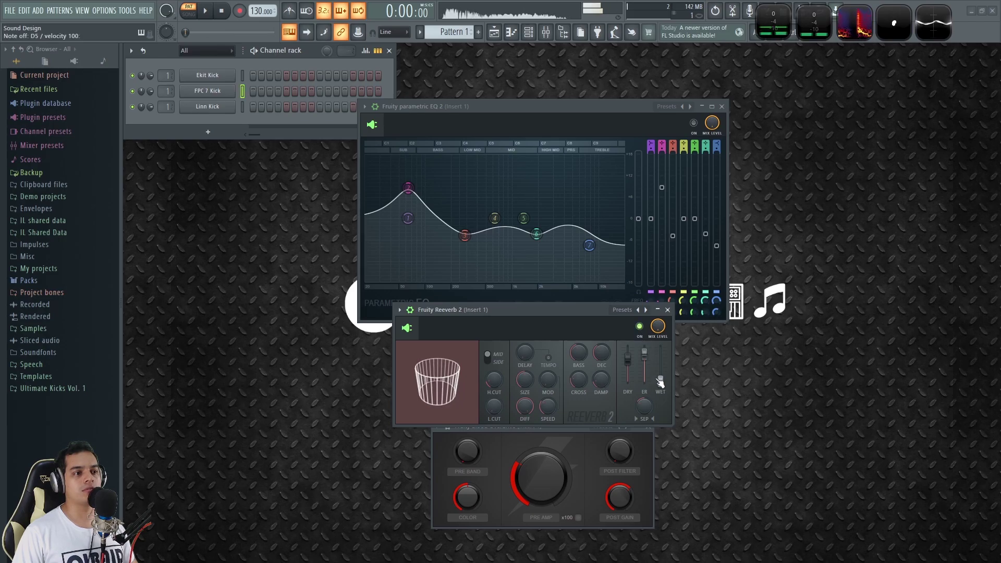
Step: Lower the dry level of Fruity Reeverb 2 to its minimum and audition the kick with early reflections only
left_click_drag(629, 359, 629, 383)
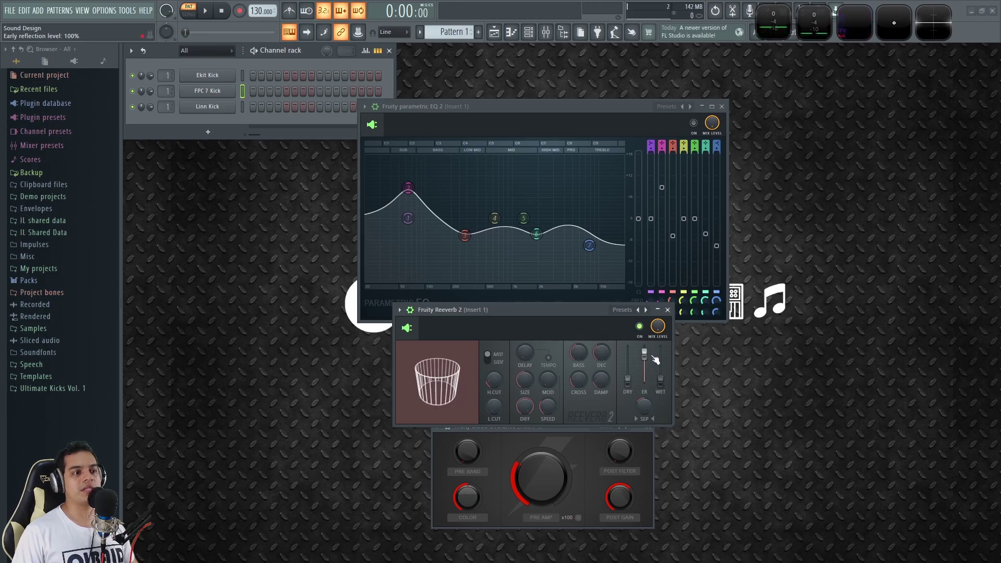
key("x")
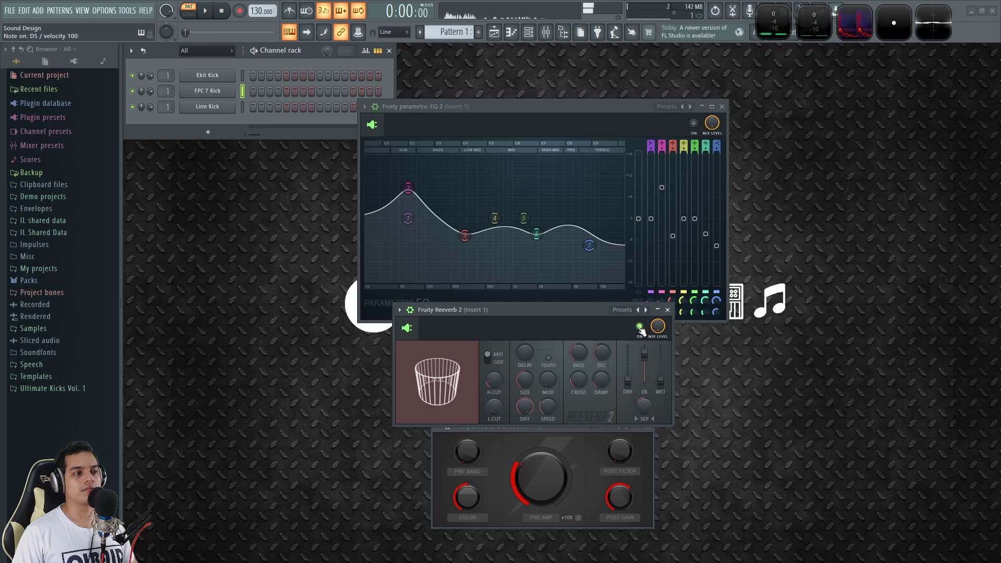
key("x")
Step: Bring Reeverb 2's dry level back up, raise its wet level partway and audition the kick
left_click_drag(629, 381, 661, 366)
key("x")
key("x")
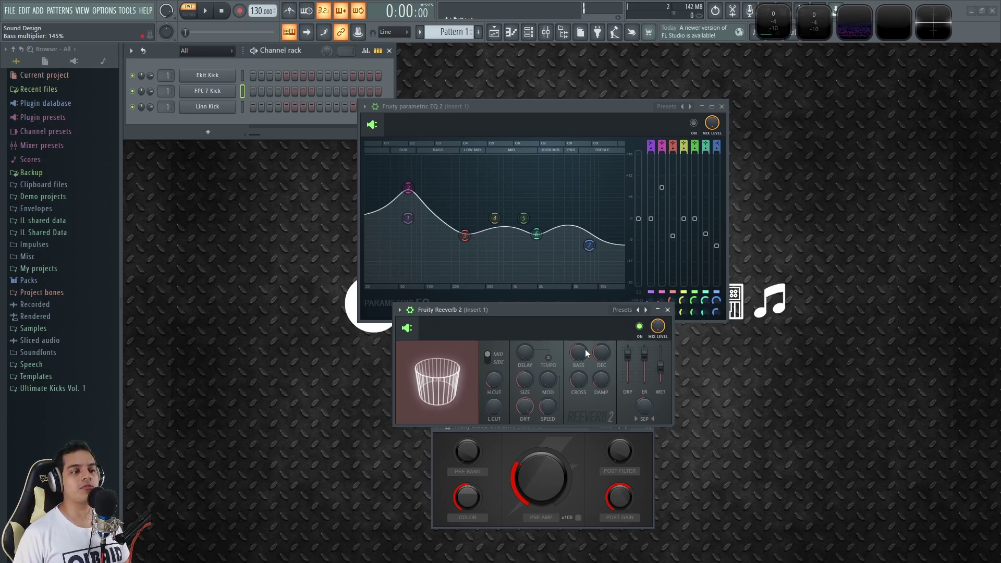
Step: Try different bass multiplier and low cut settings in Fruity Reeverb 2
left_click_drag(576, 351, 576, 351)
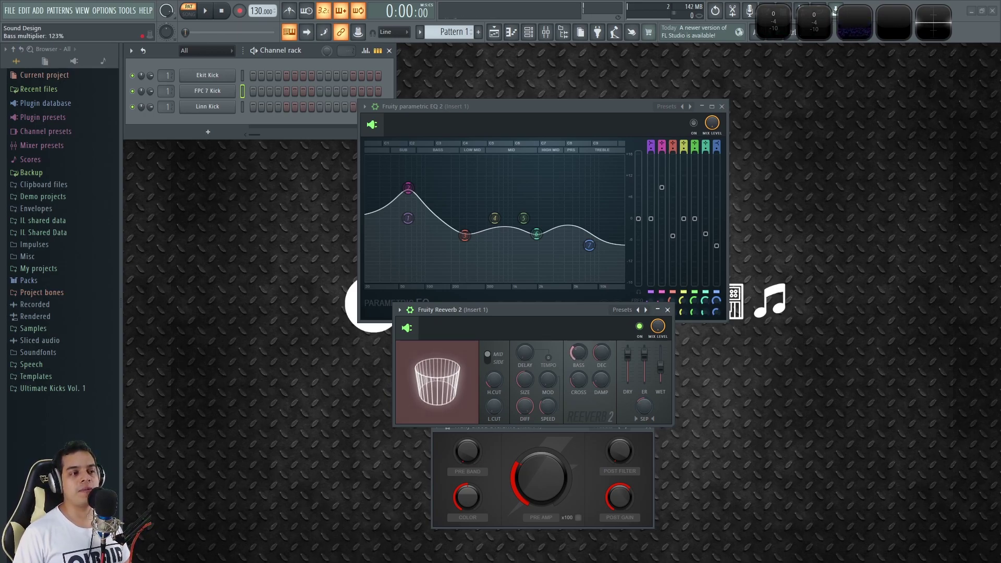
mouse_move(485, 408)
left_mouse_down()
mouse_move(486, 399)
mouse_move(494, 405)
left_mouse_up()
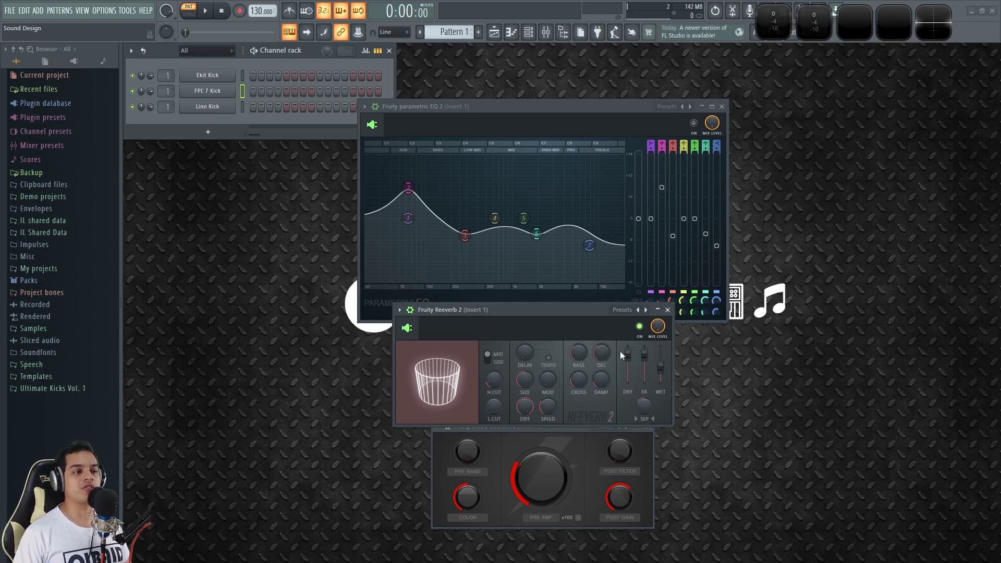
Step: Open the Wave Candy spectrum display and arrange the Reeverb 2 and Blood Overdrive windows below the EQ
left_click_drag(579, 312, 565, 310)
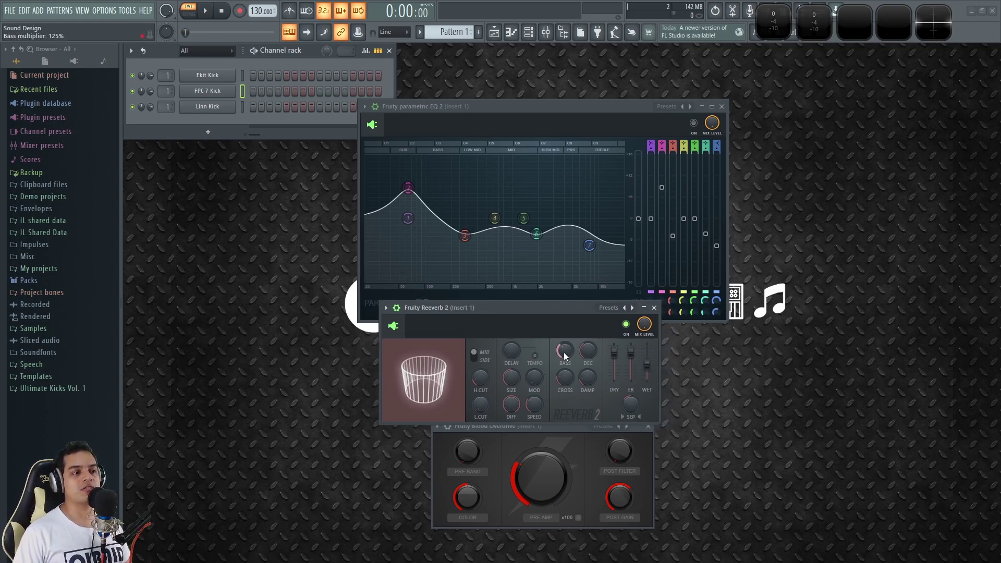
left_click_drag(571, 307, 503, 306)
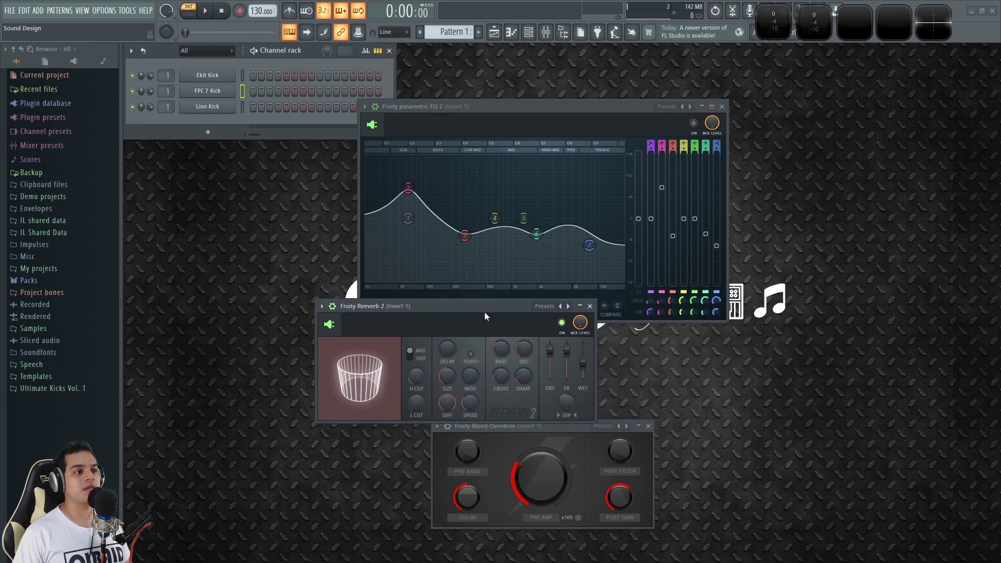
left_click(855, 24)
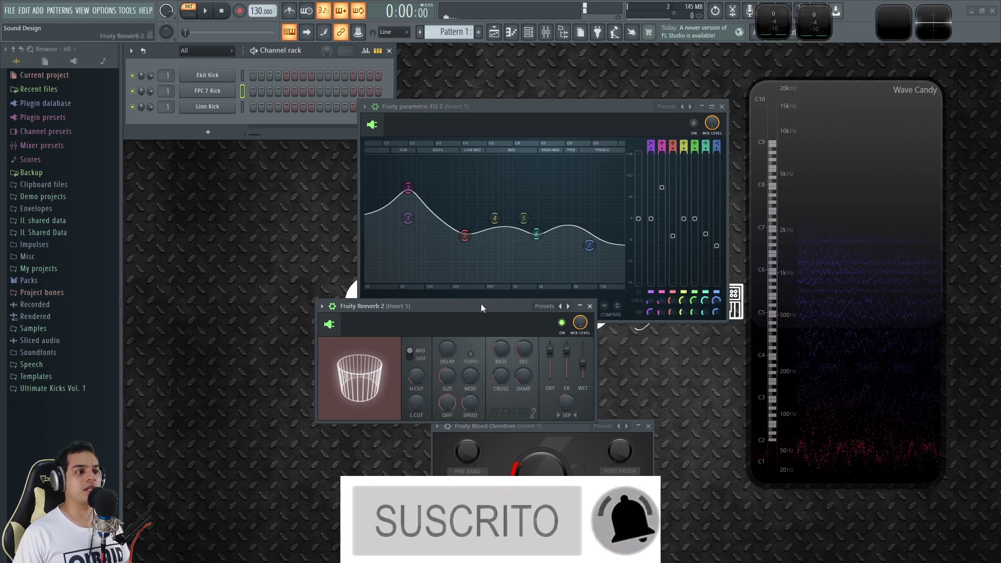
left_click_drag(481, 305, 507, 301)
left_click_drag(521, 429, 512, 434)
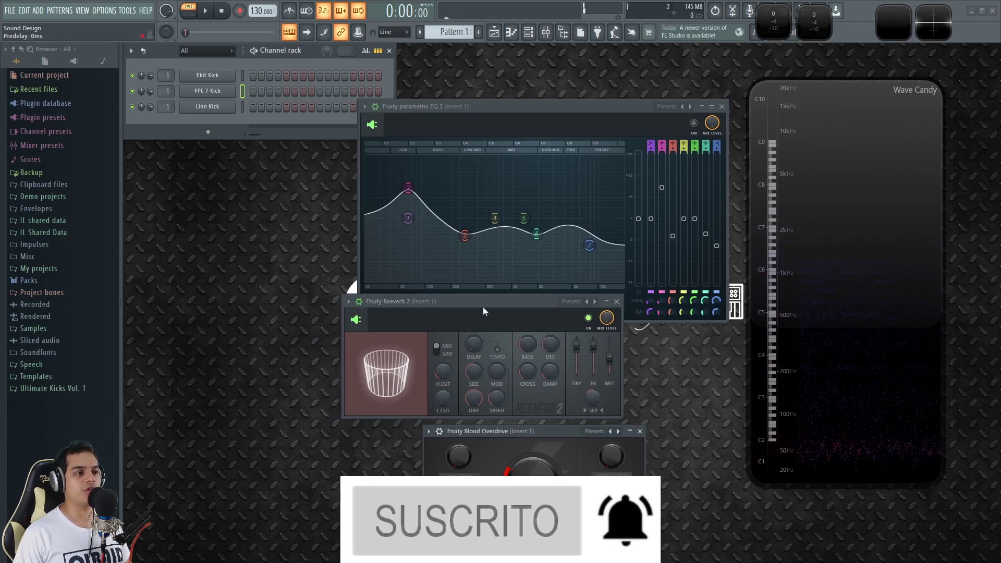
left_click_drag(482, 306, 494, 301)
Step: Place an FPC 7 Kick hit on the first step and audition the pattern with Reeverb 2's bass multiplier at 300% and 20%
left_click_drag(539, 340, 539, 340)
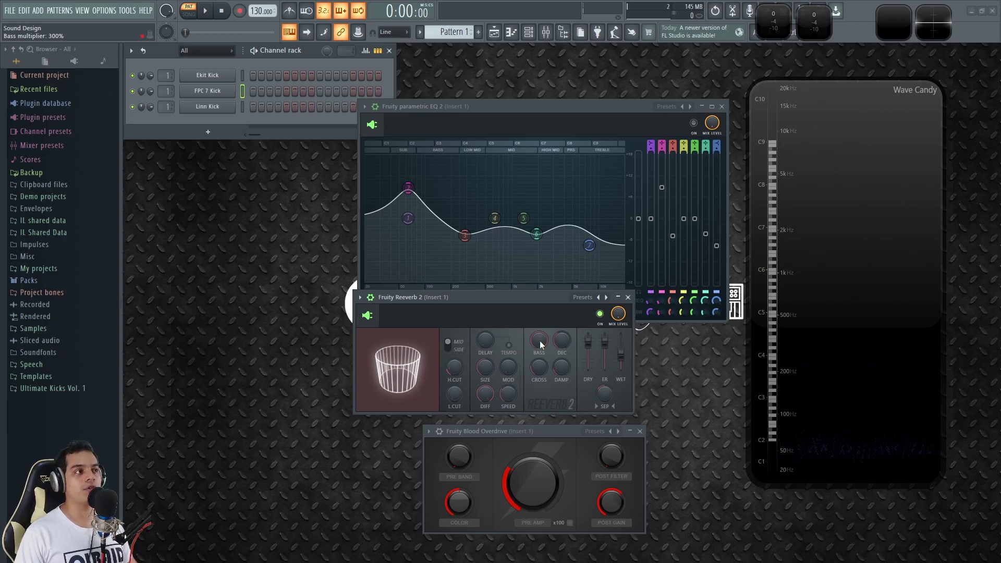
left_click(253, 91)
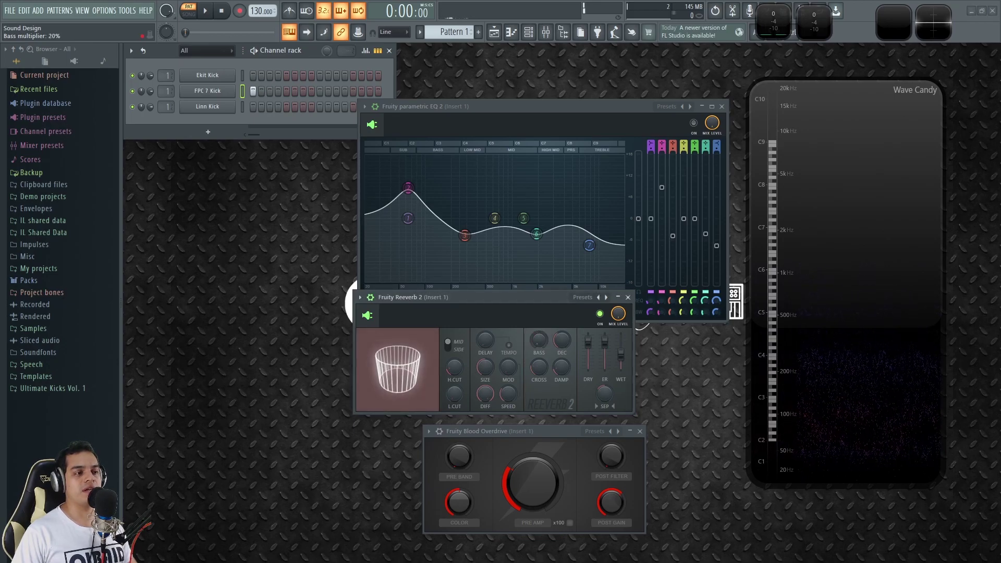
left_click(221, 12)
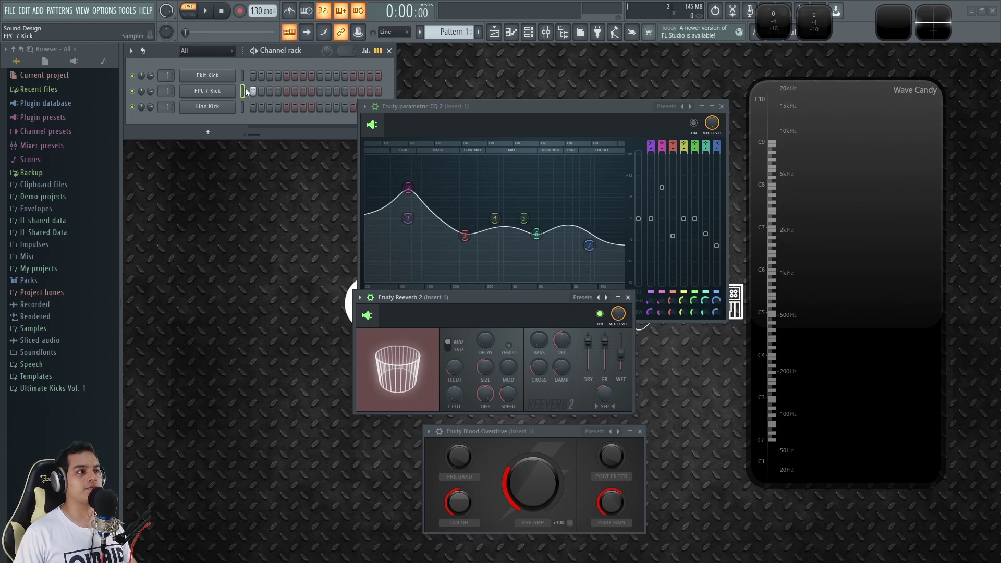
left_click(206, 11)
left_click(221, 13)
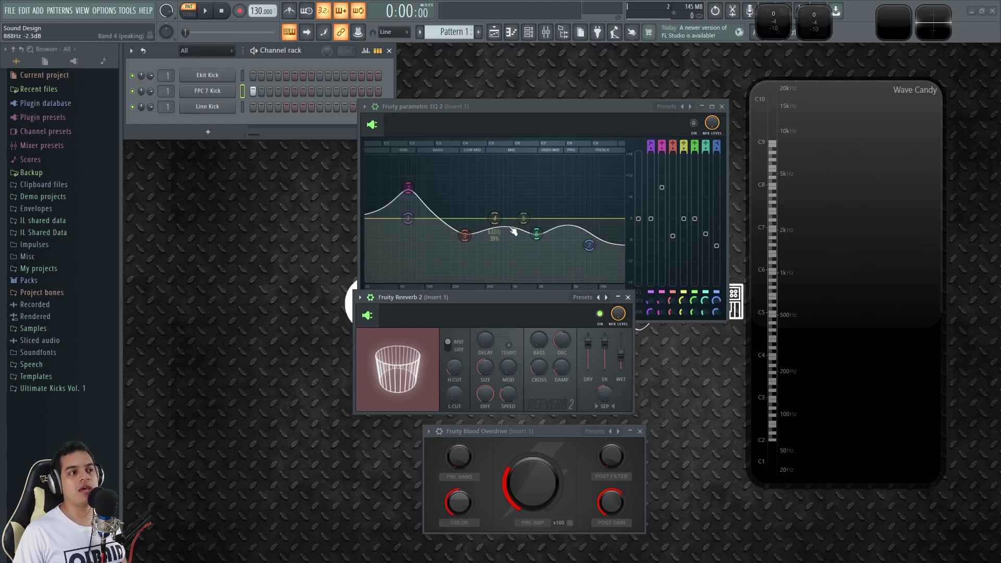
Step: Lower EQ band 2 at 63 Hz to 7.4 dB and readjust Reeverb 2's bass multiplier
mouse_move(408, 187)
left_mouse_down()
mouse_move(406, 167)
mouse_move(408, 194)
left_mouse_up()
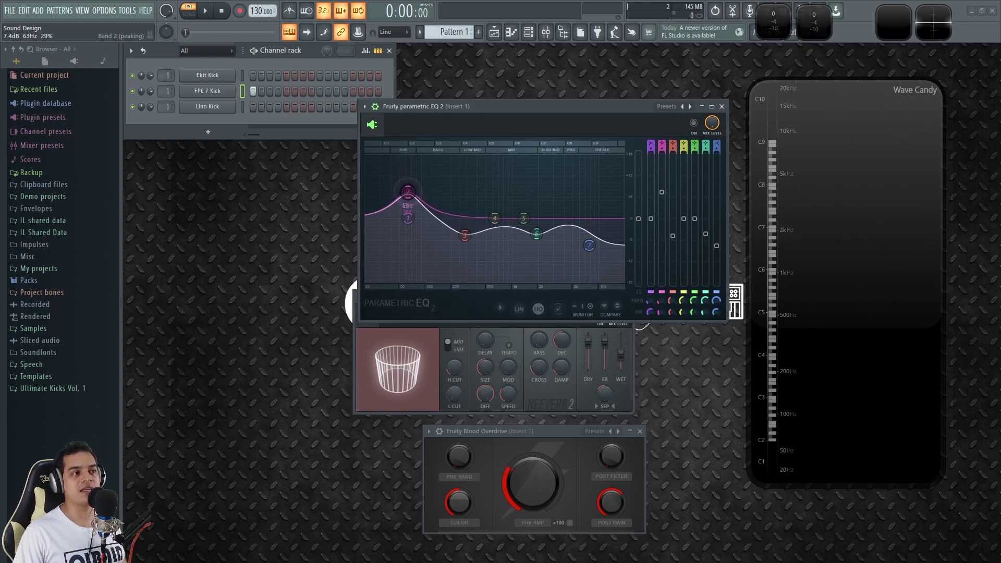
left_click(547, 340)
mouse_move(540, 342)
left_mouse_down()
mouse_move(539, 323)
mouse_move(537, 336)
left_mouse_up()
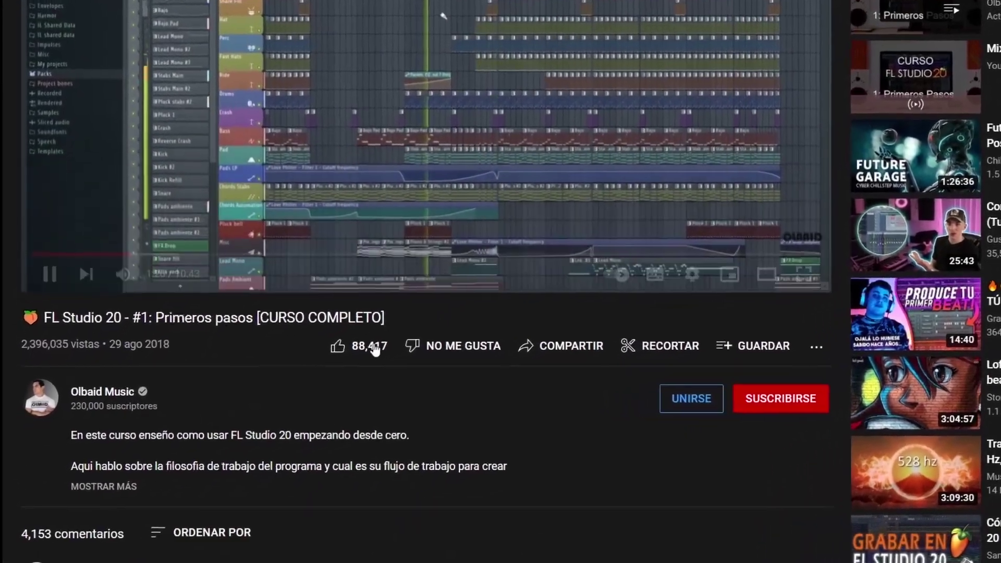
Step: On YouTube, like the FL Studio 20 Primeros pasos course video and subscribe to its channel with all notifications enabled
left_click(328, 306)
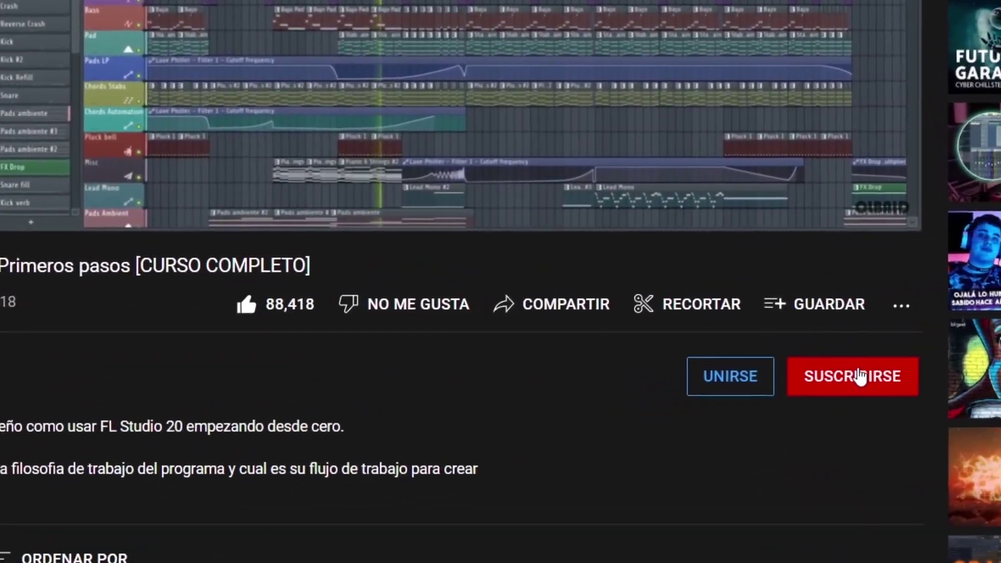
left_click(896, 379)
left_click(863, 379)
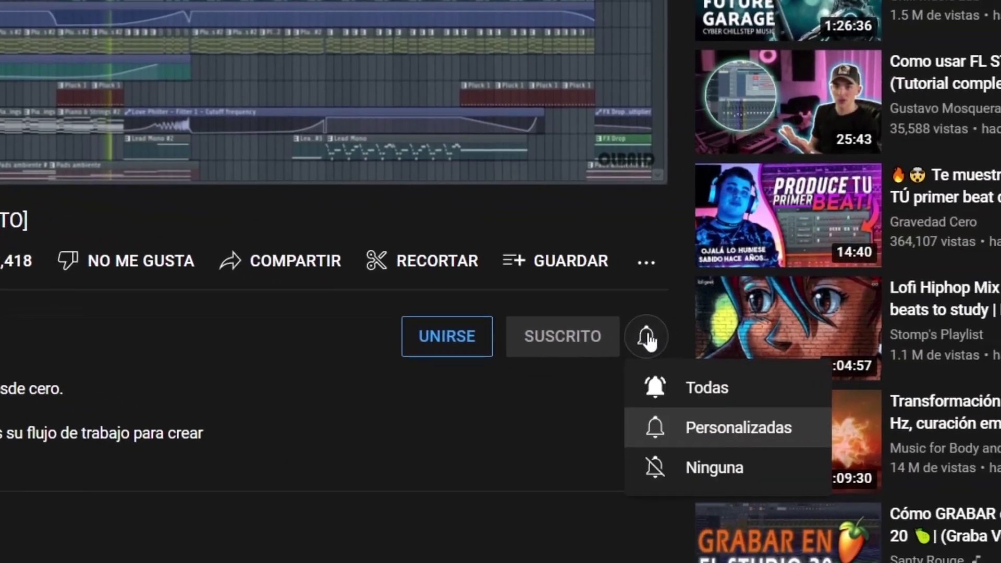
left_click(689, 387)
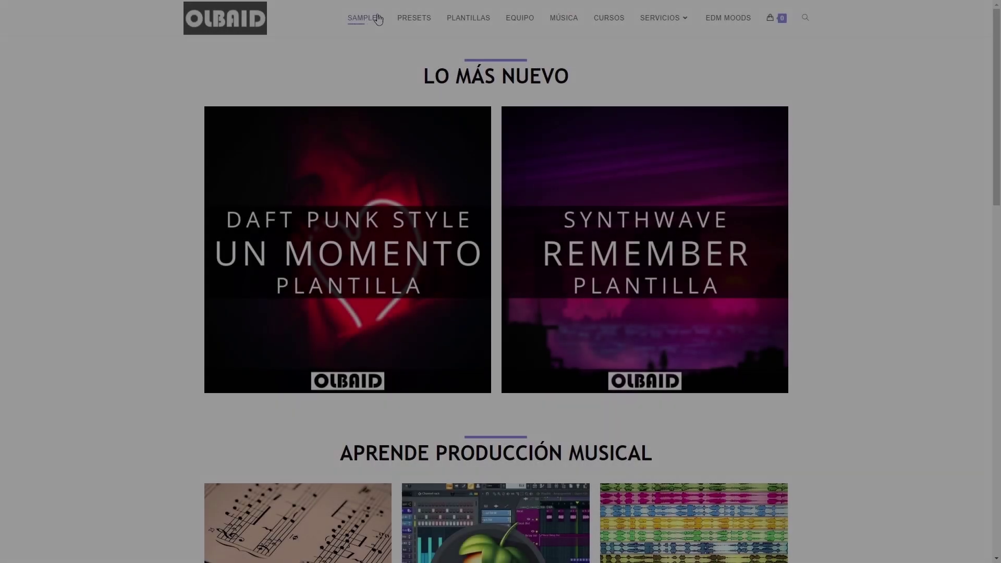
Step: On the Olbaid website, view the services offered and browse the home page's course, sample, preset, template and studio equipment sections
mouse_move(649, 21)
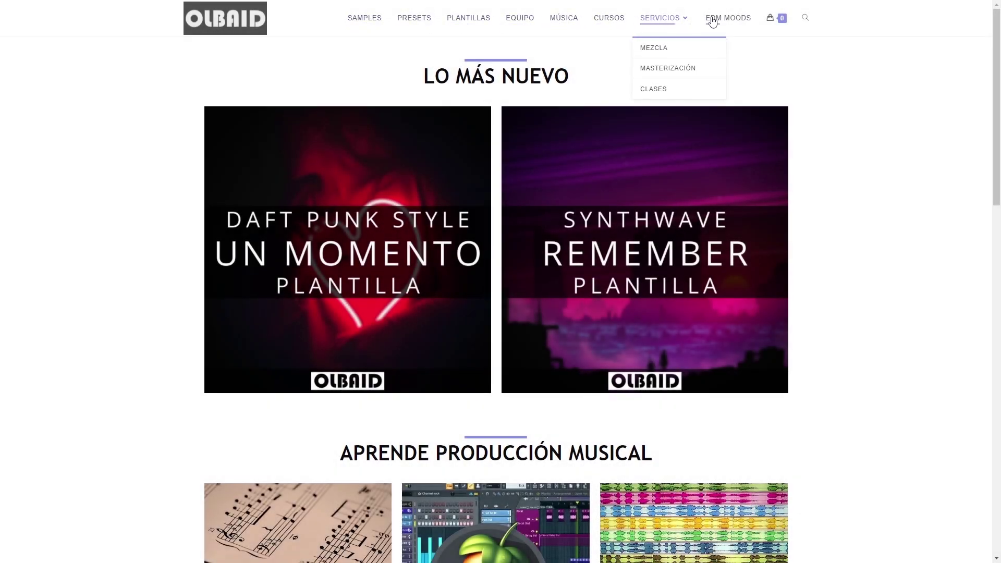
scroll(872, 297, "down", 12)
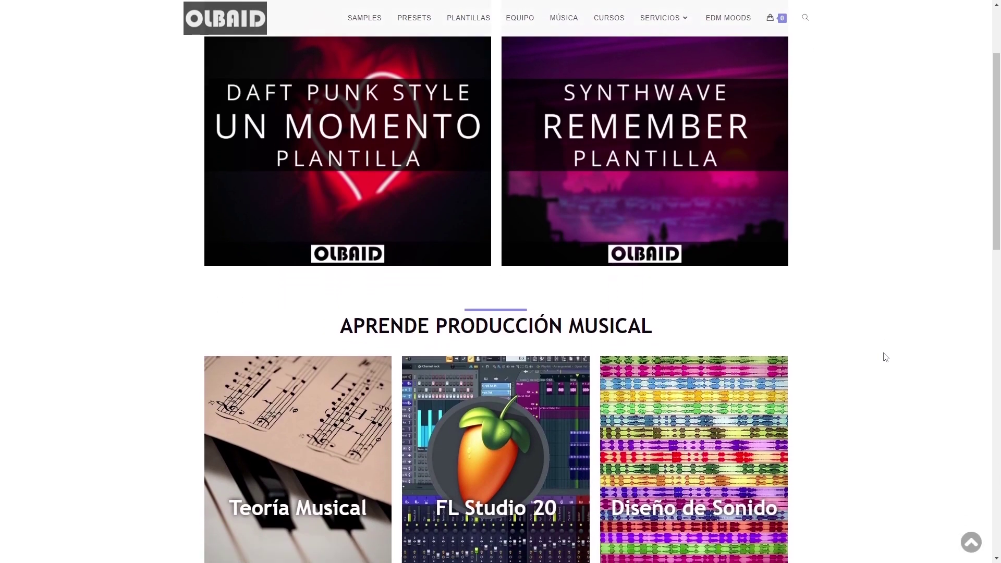
scroll(881, 393, "down", 7)
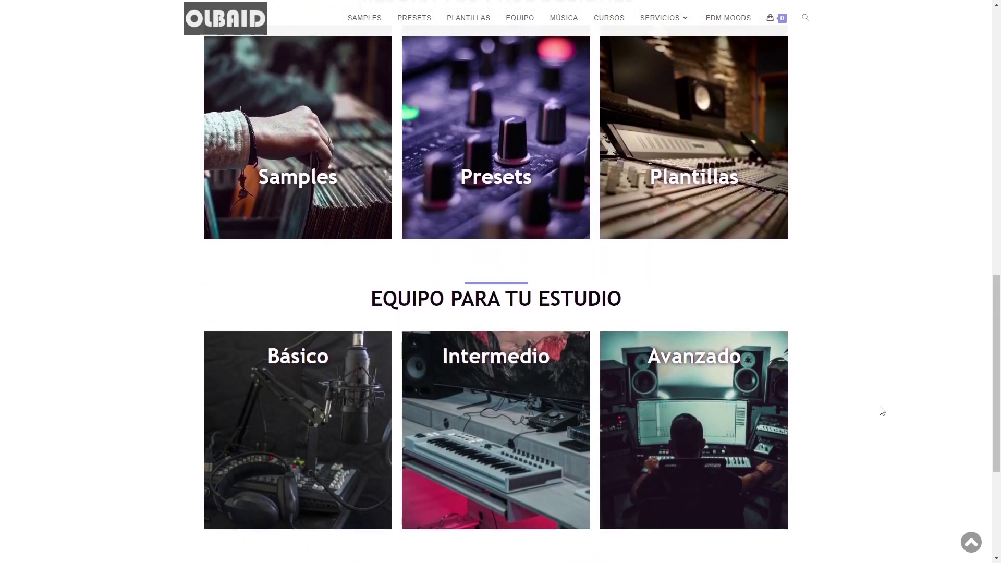
scroll(885, 411, "up", 4)
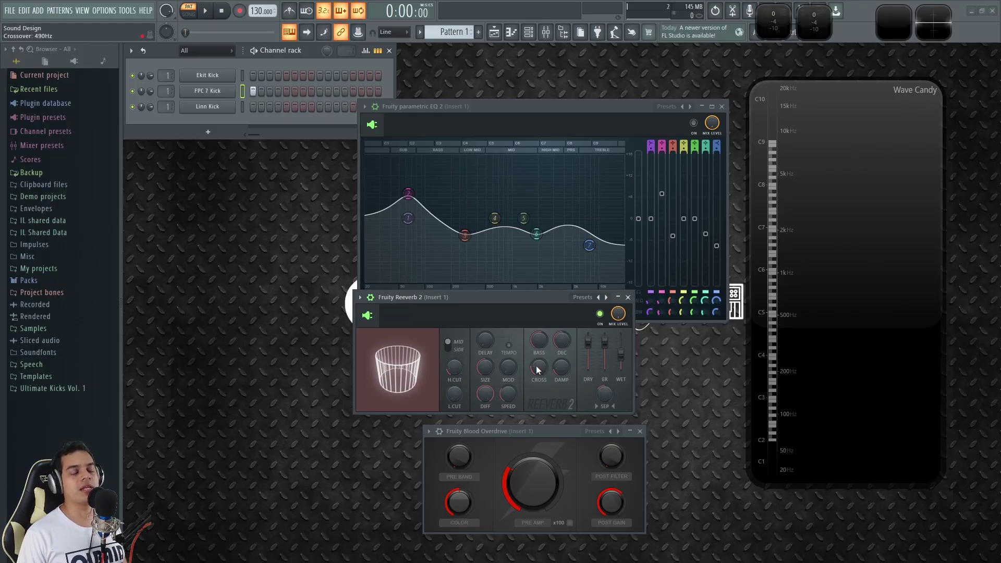
Step: Back in FL Studio, adjust Reeverb 2's crossover frequency and bring the bass multiplier to about 213%
left_click_drag(536, 364, 536, 347)
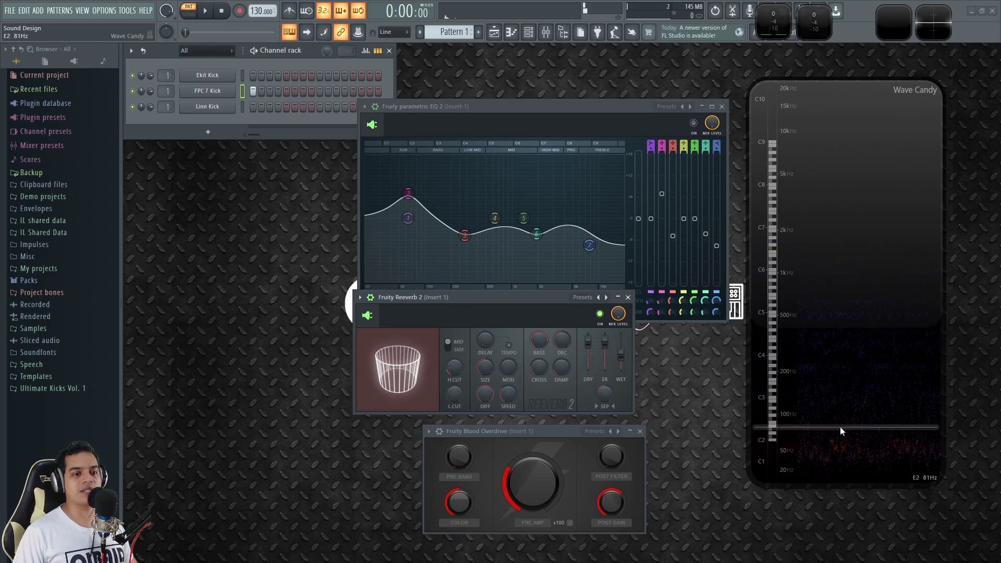
left_click_drag(539, 341, 539, 361)
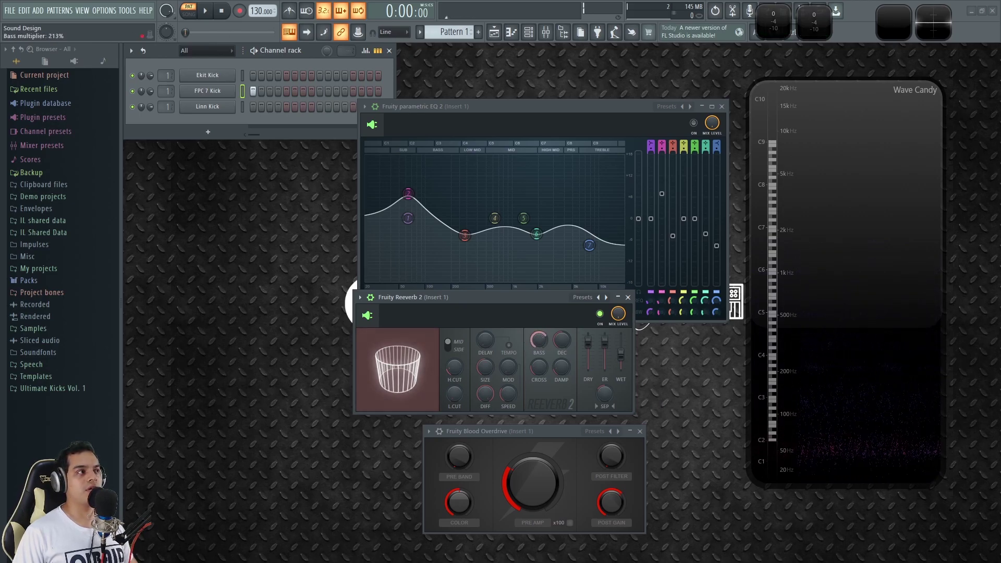